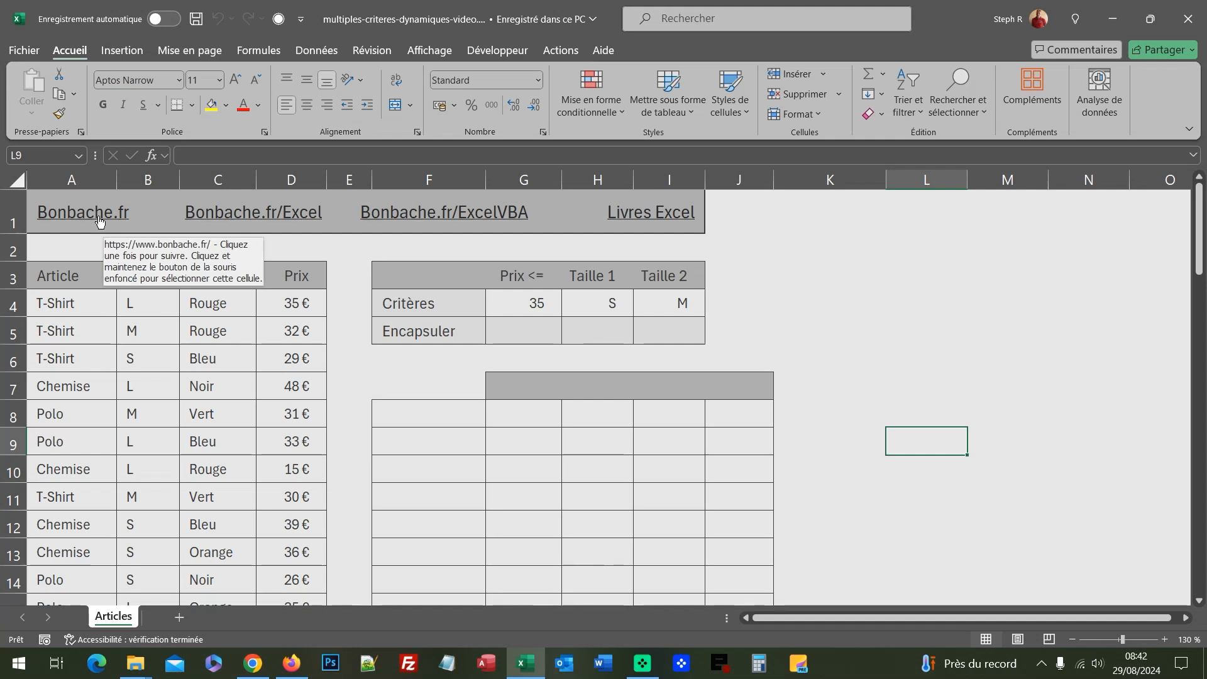
left_click(172, 364)
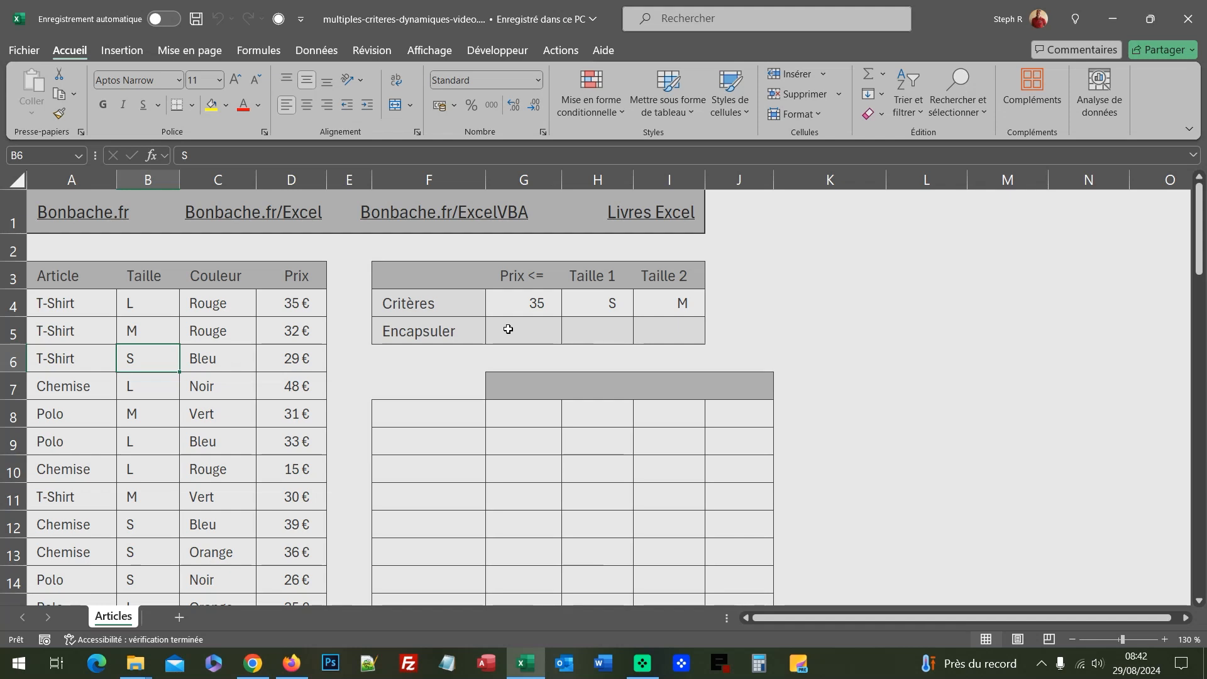
left_click(541, 307)
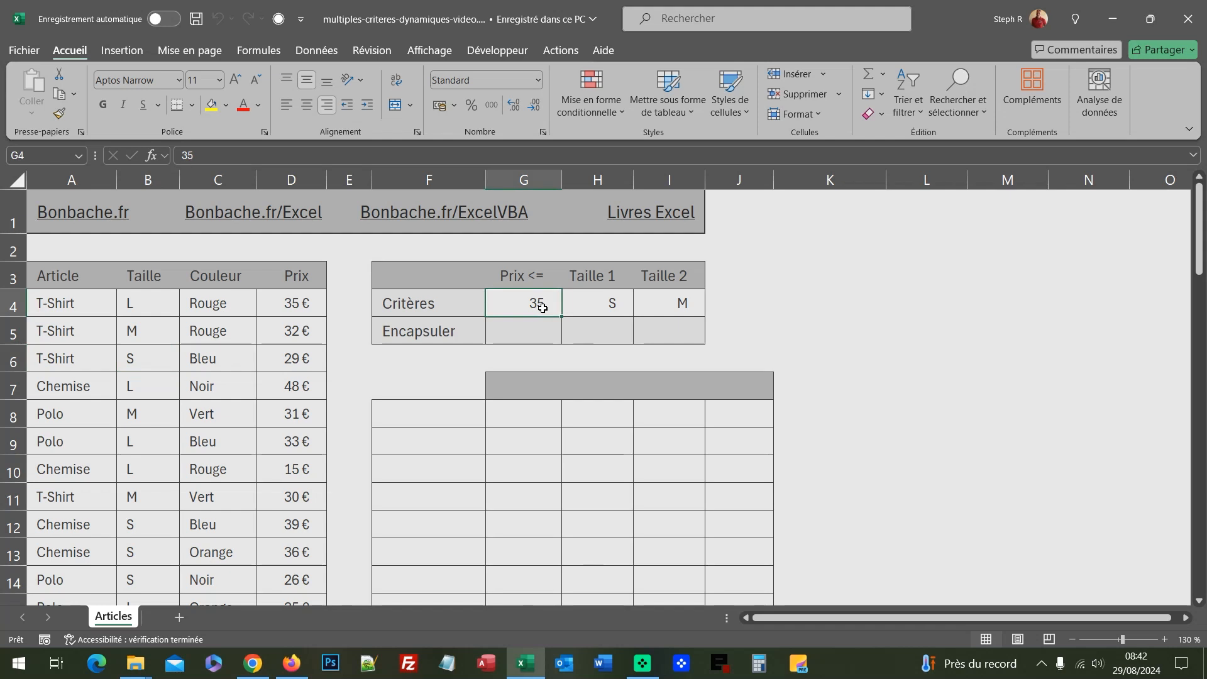
left_click(619, 306)
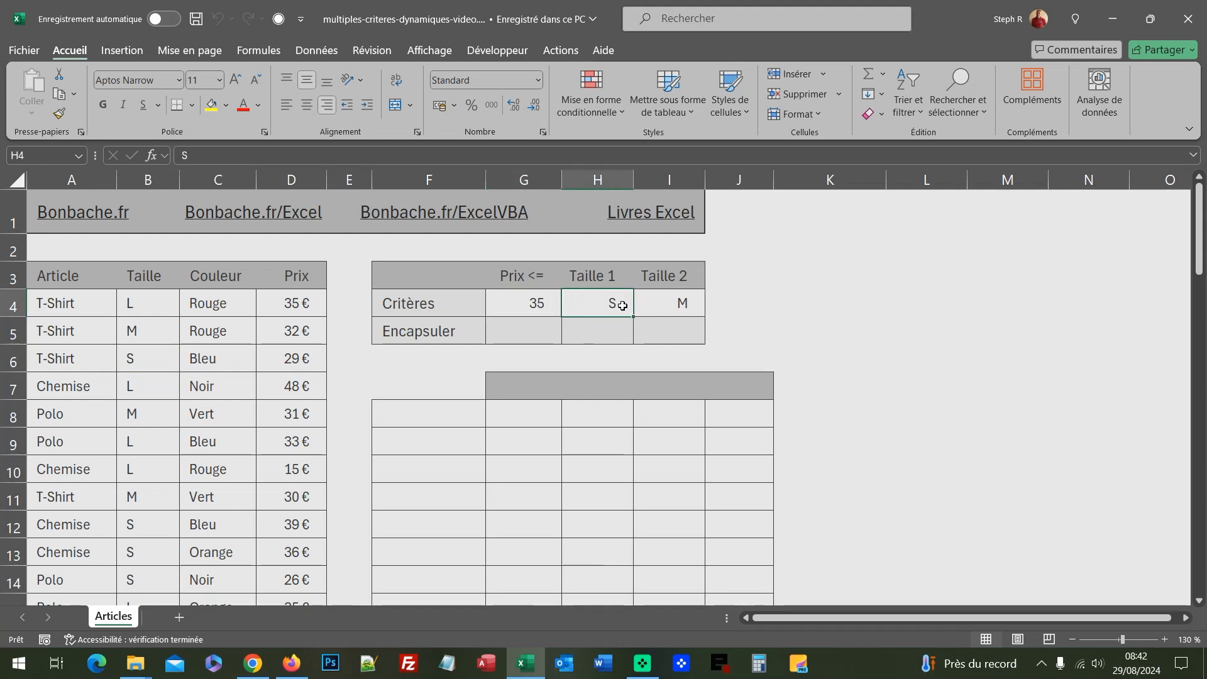
left_click(671, 303)
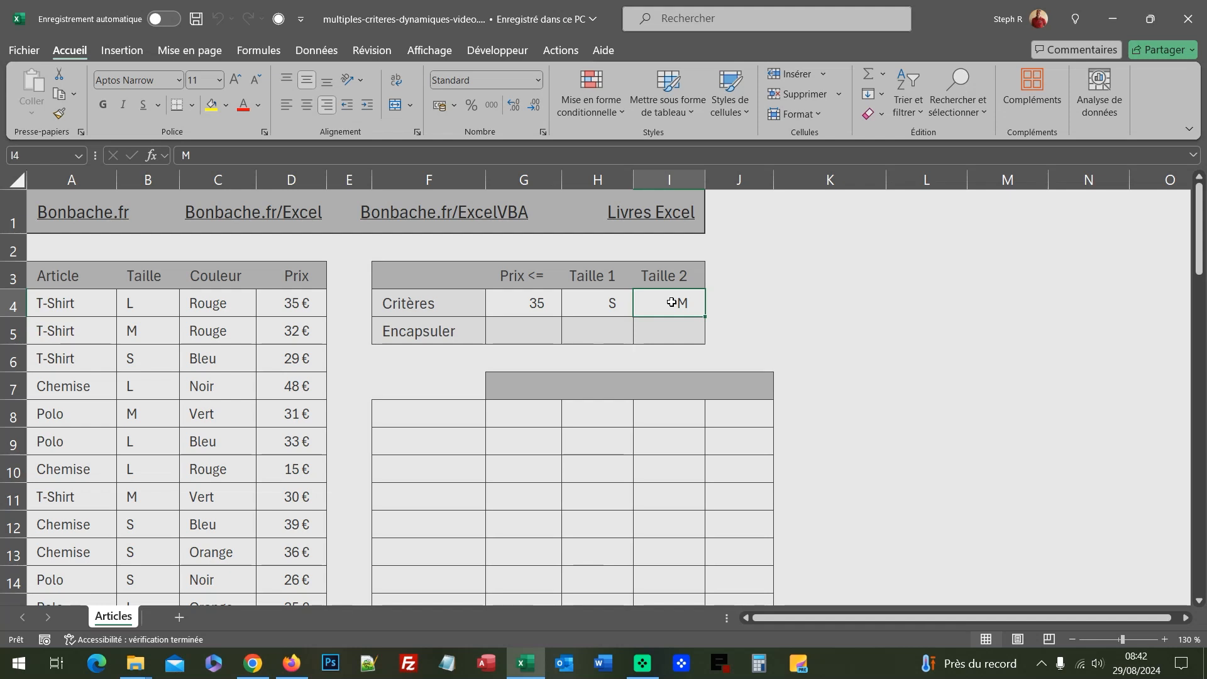
left_click(455, 387)
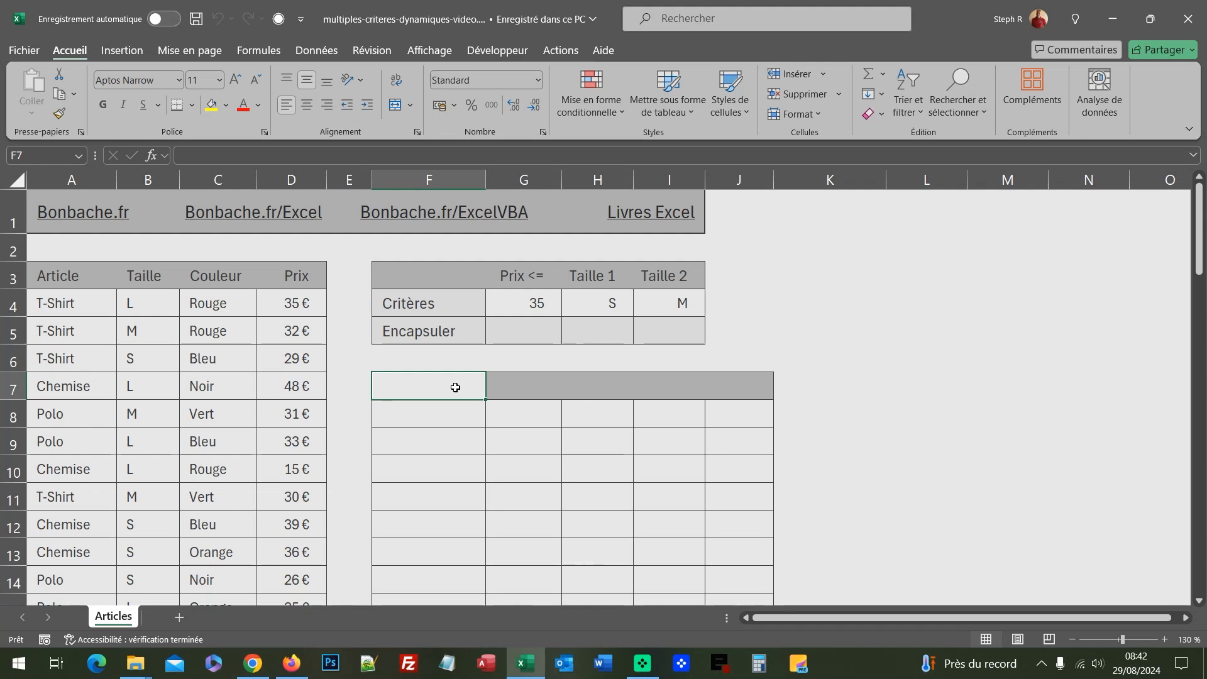
In cell F3, store the article table A3:D16 with headers as the Python DataFrame art, and preview its contents
left_click(439, 277)
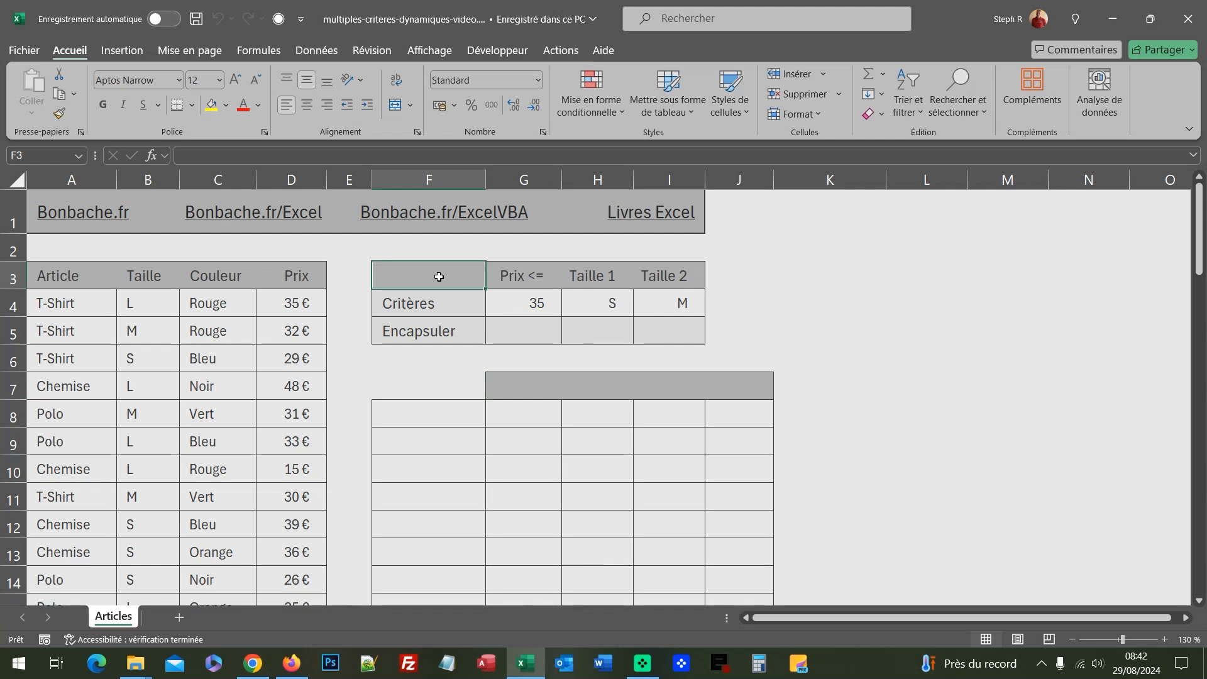
key("ctrl+alt+shift+p")
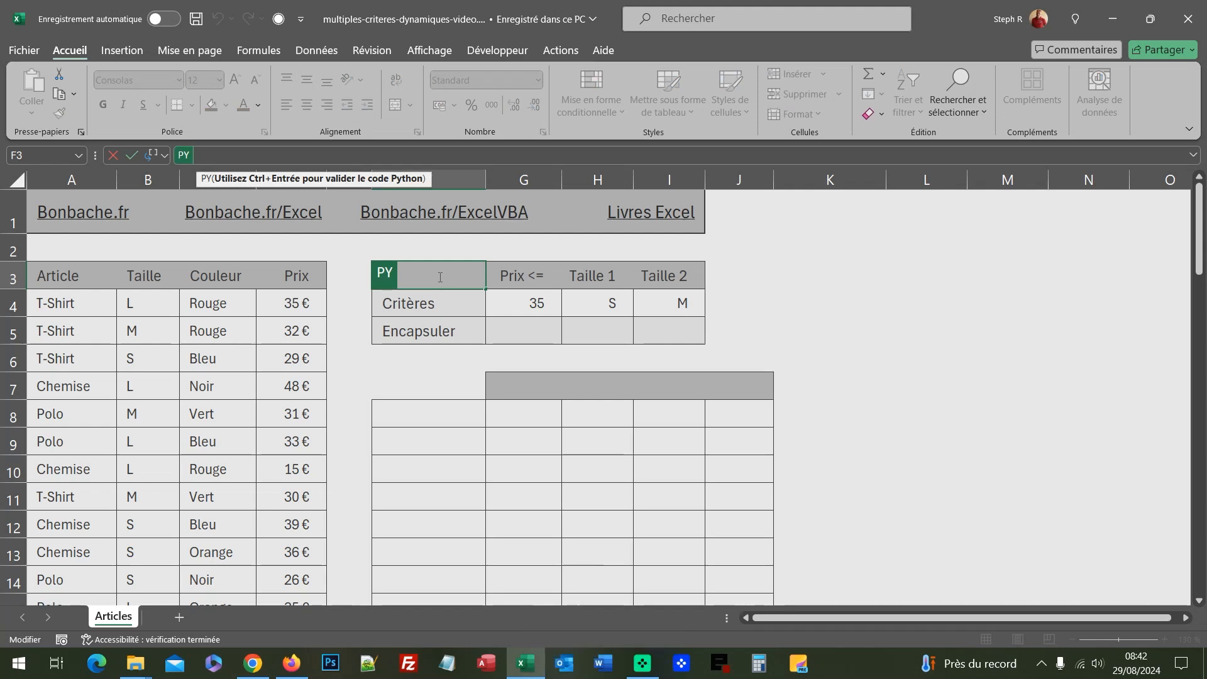
type("art=")
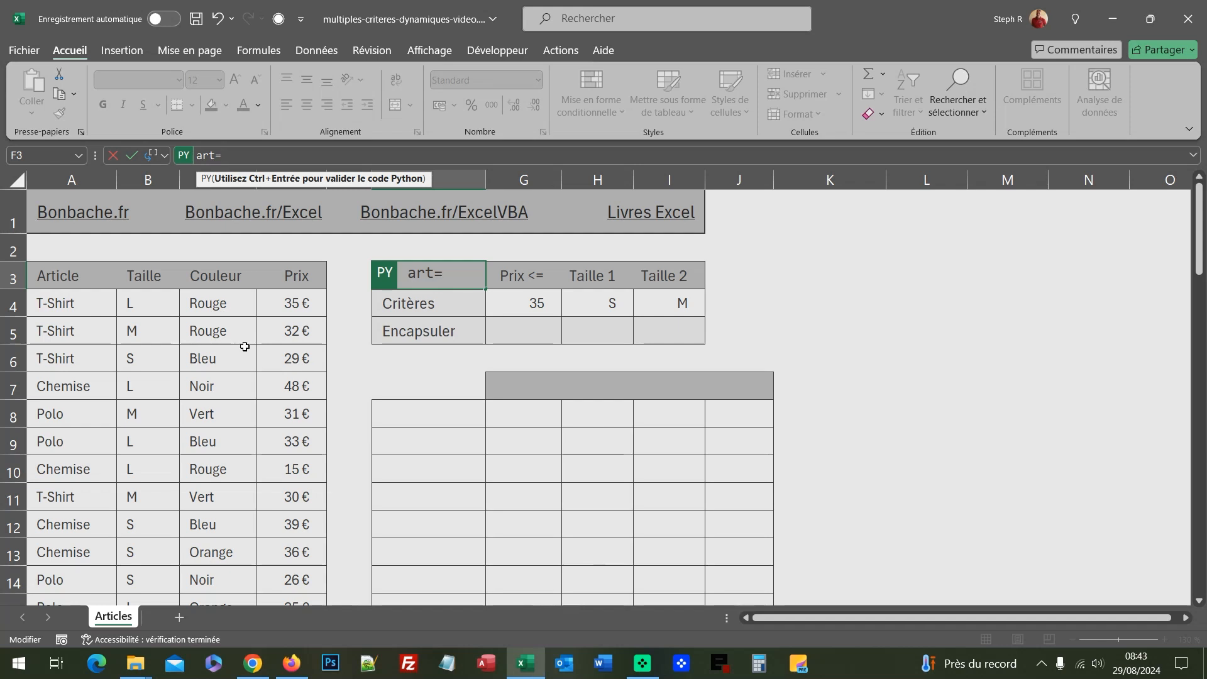
left_click(106, 277)
scroll(262, 423, "down", 4)
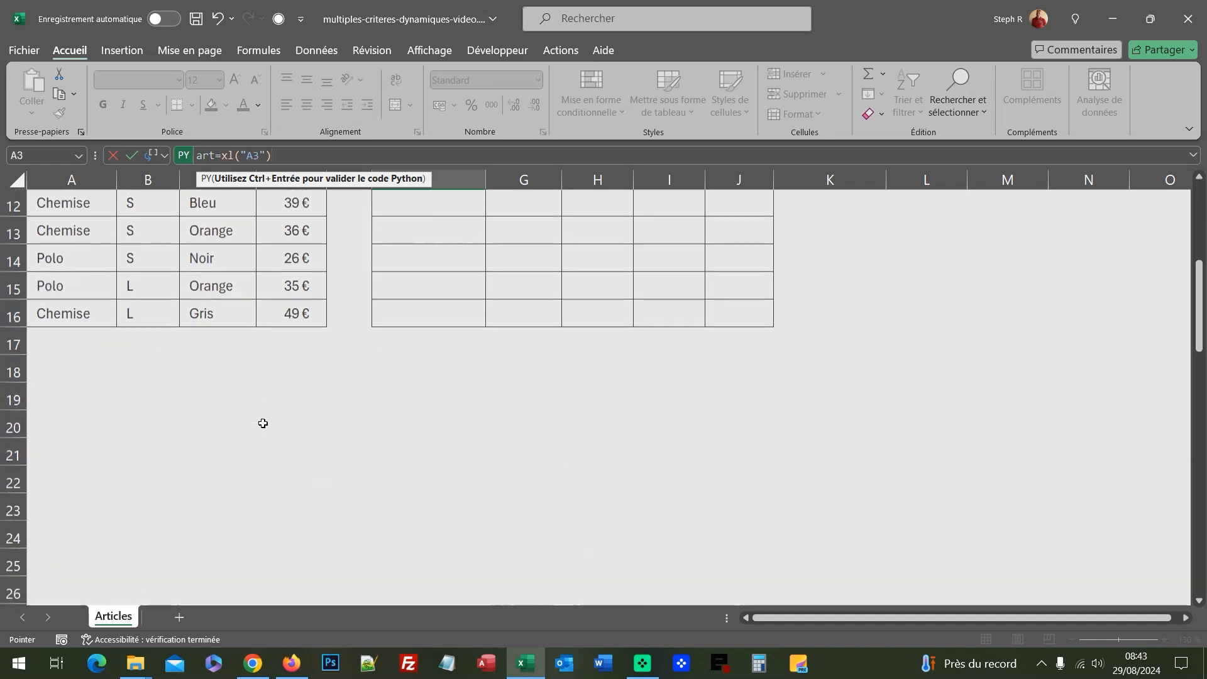
left_click(299, 305, "shift")
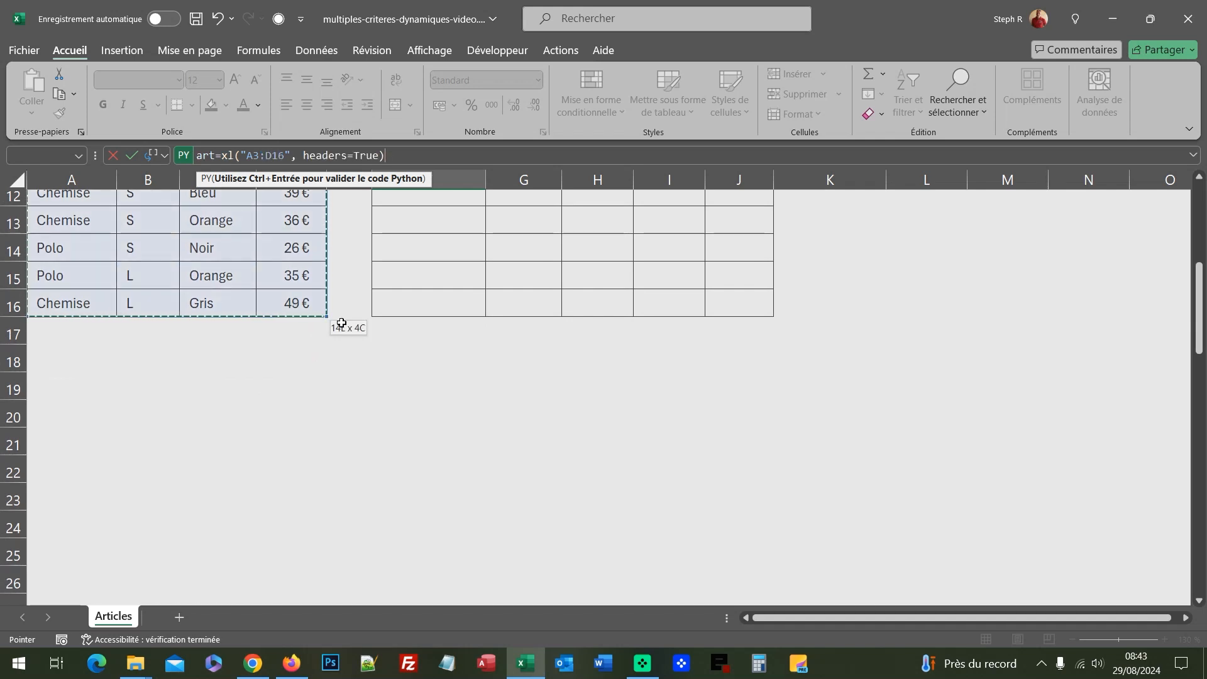
scroll(550, 280, "up", 4)
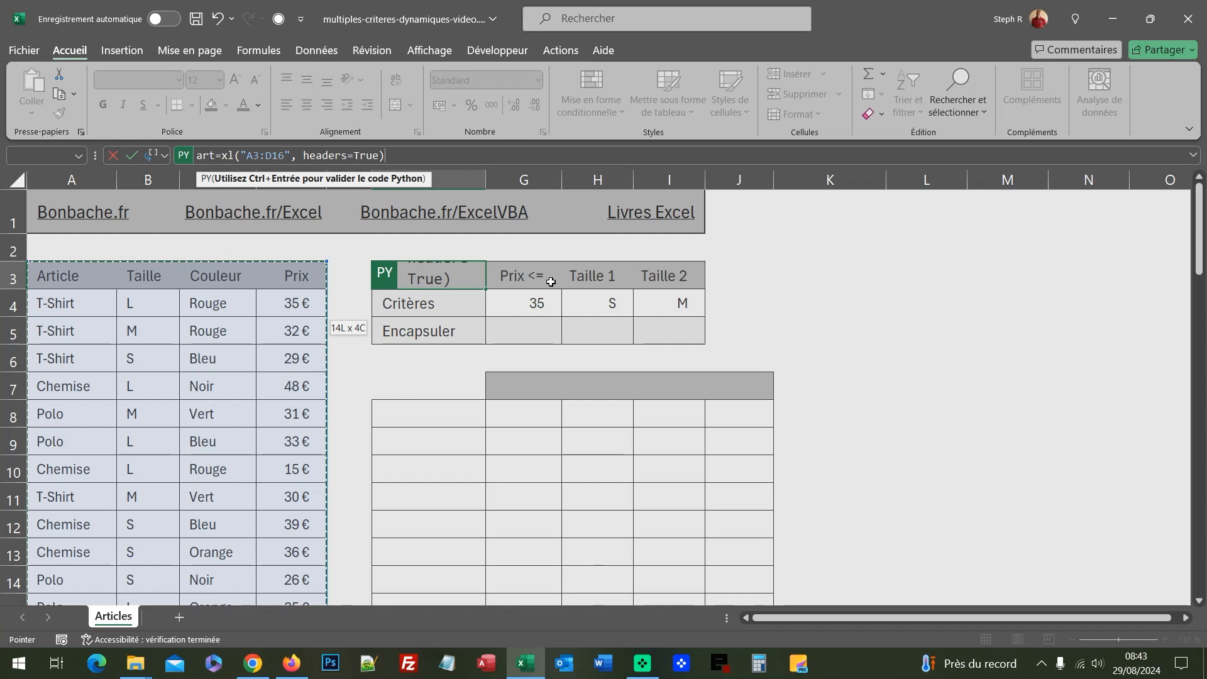
key("ctrl+Return")
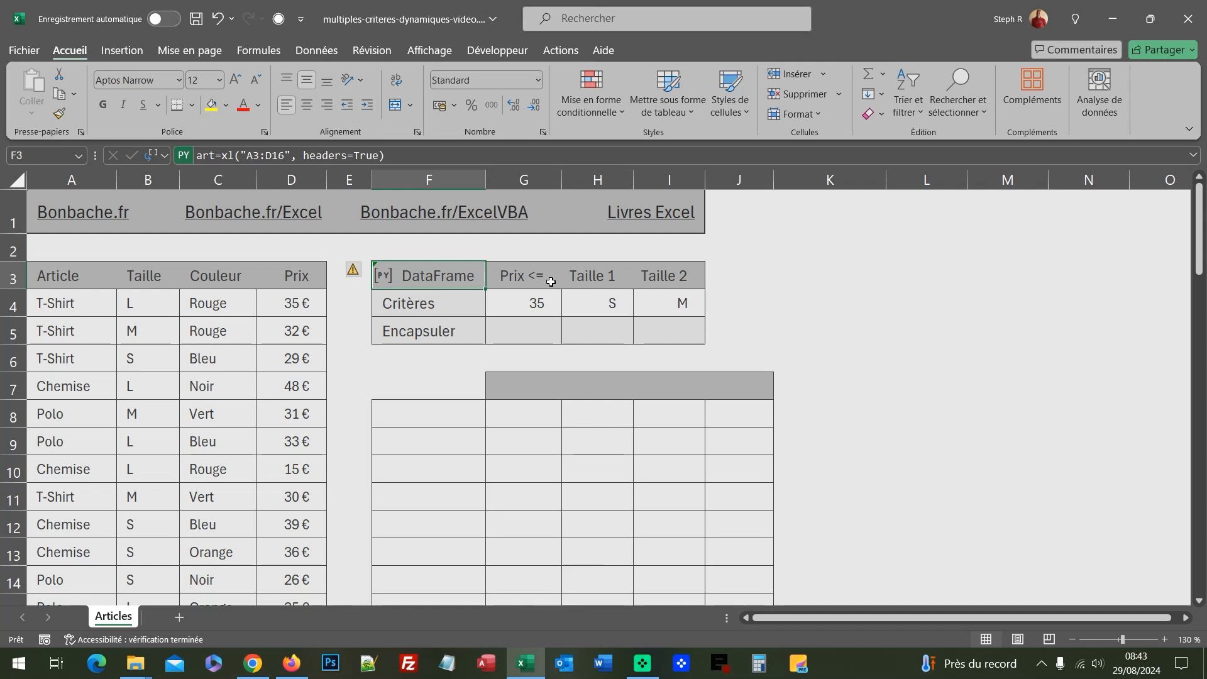
left_click(383, 277)
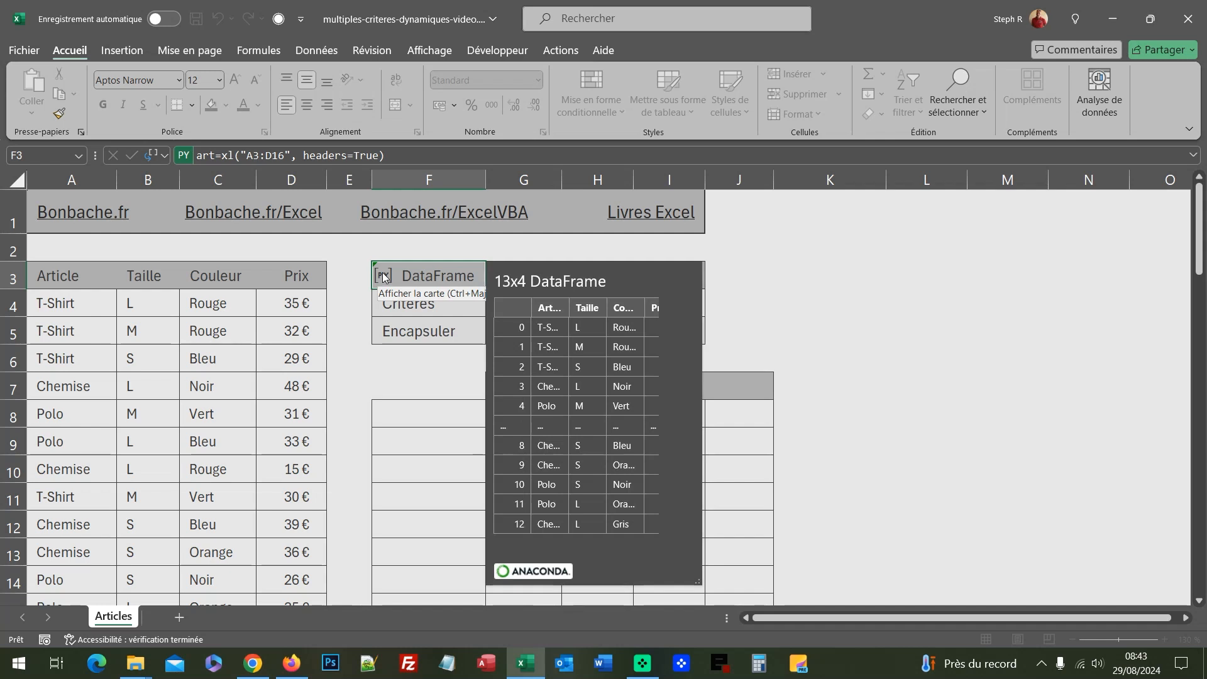
left_click(443, 276)
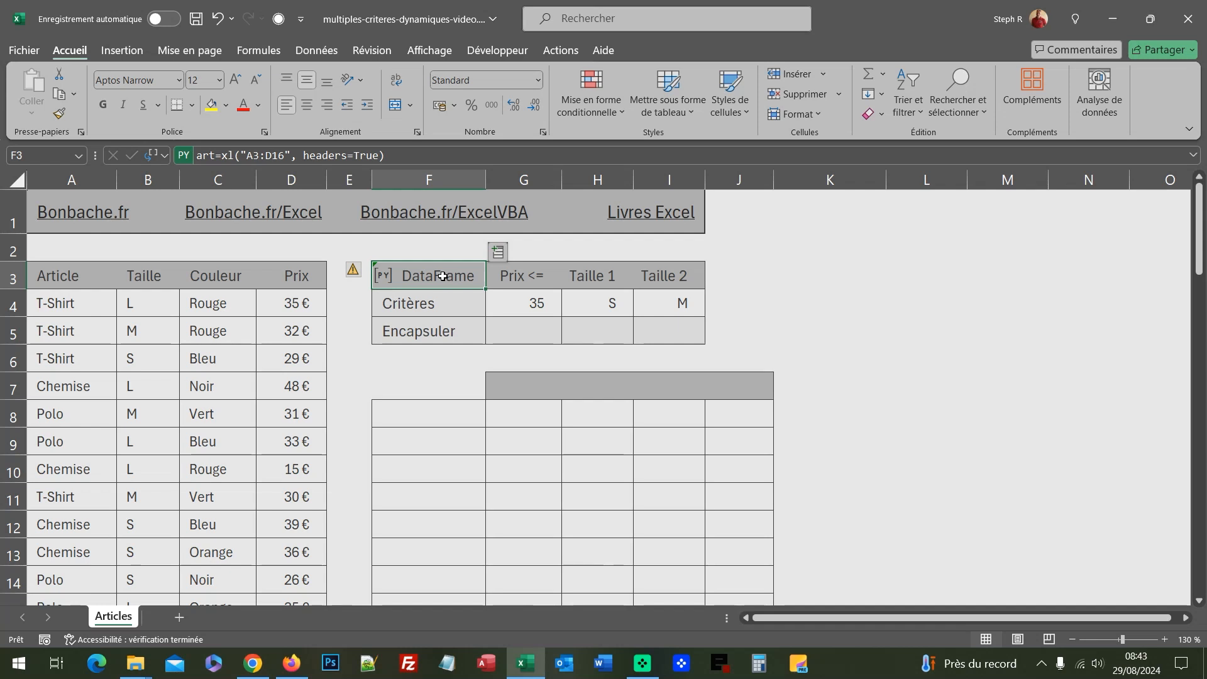
In cell G5, add Python code that stores the price criterion from G4 in the variable cr1
left_click(519, 330)
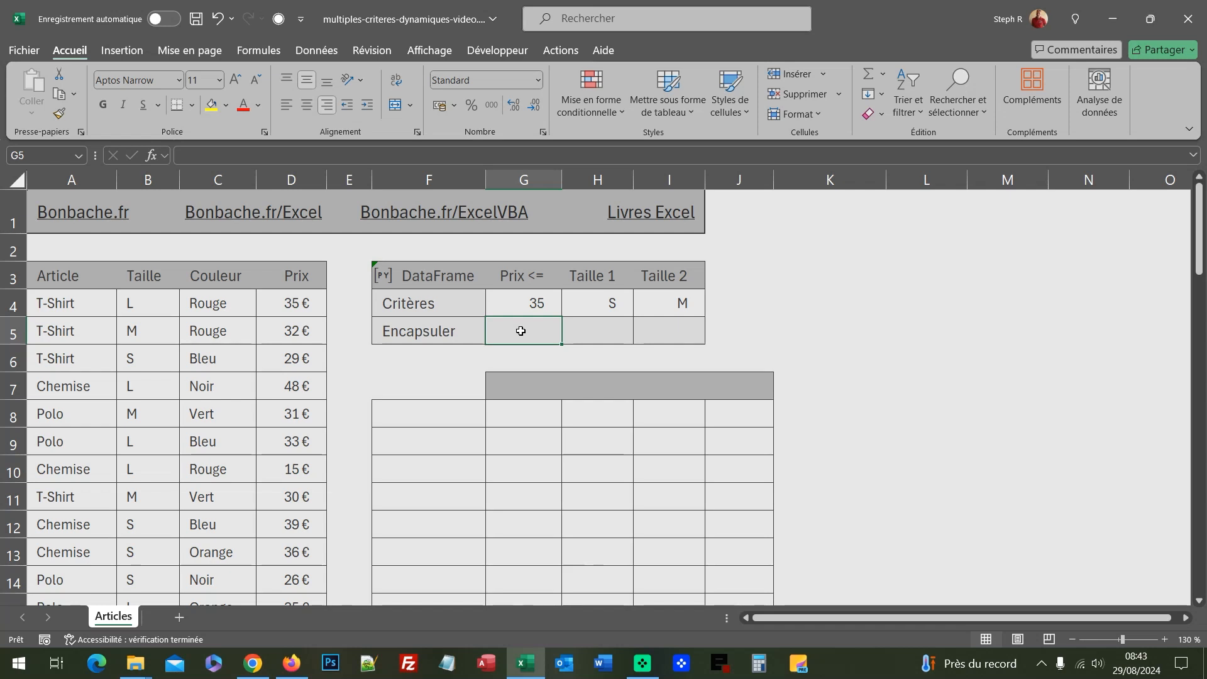
key("ctrl+alt+shift+p")
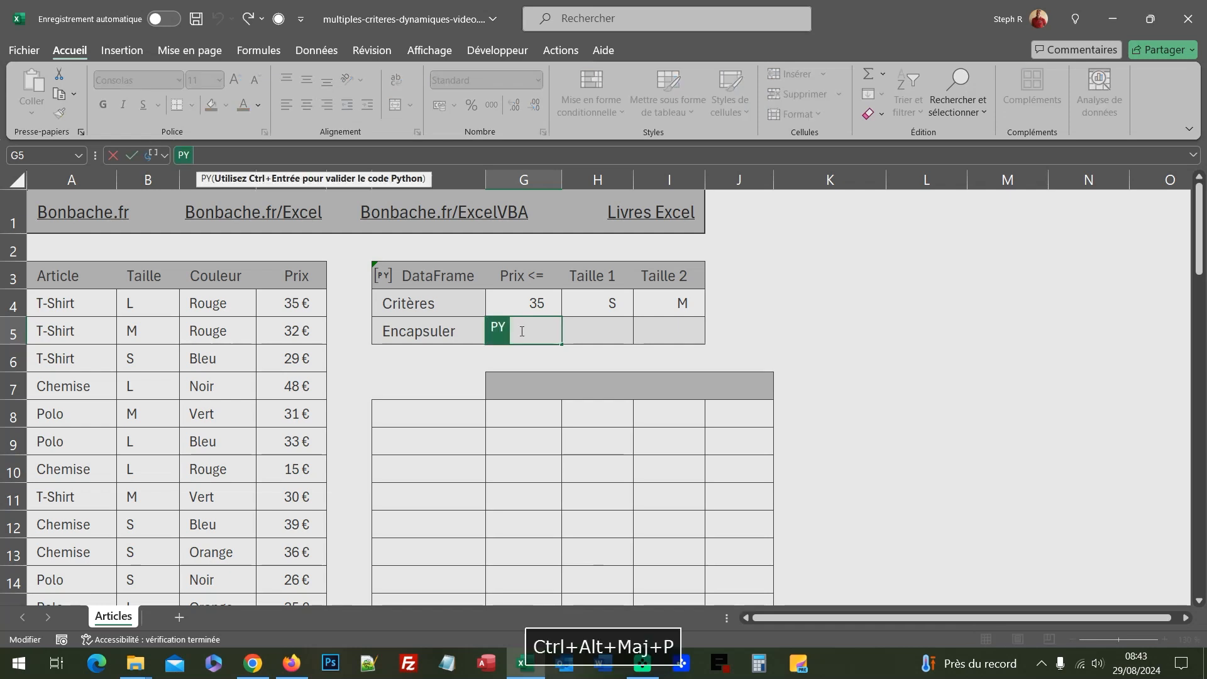
type("cr")
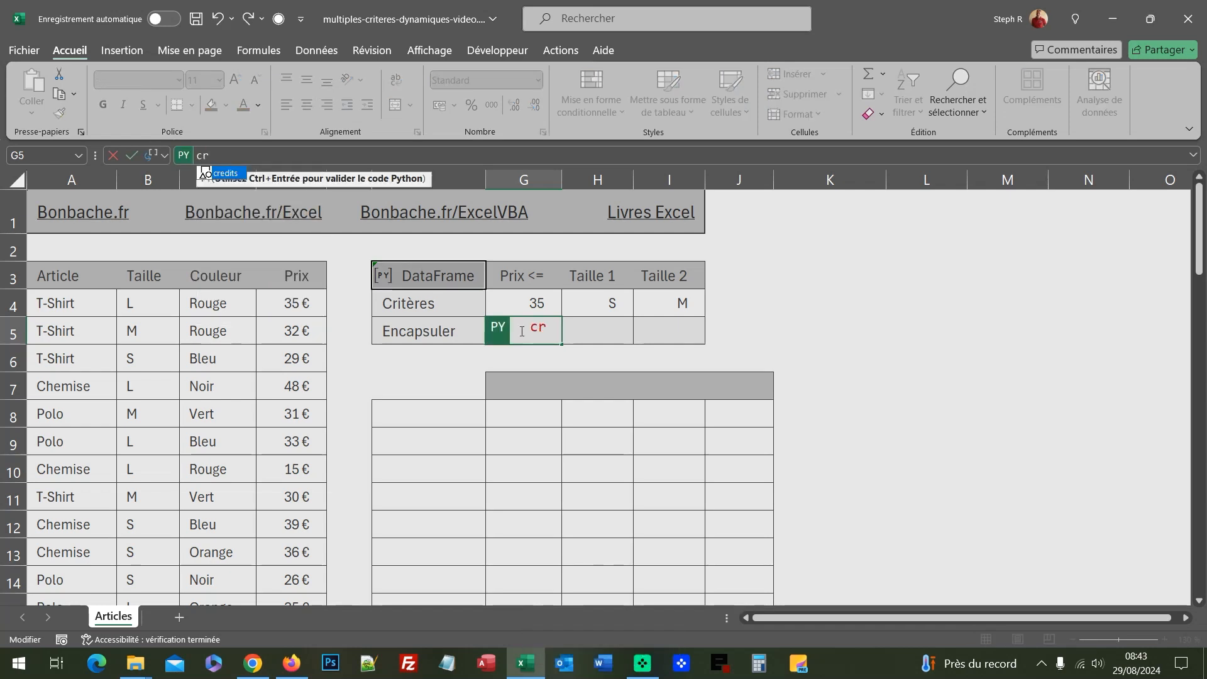
type("1=")
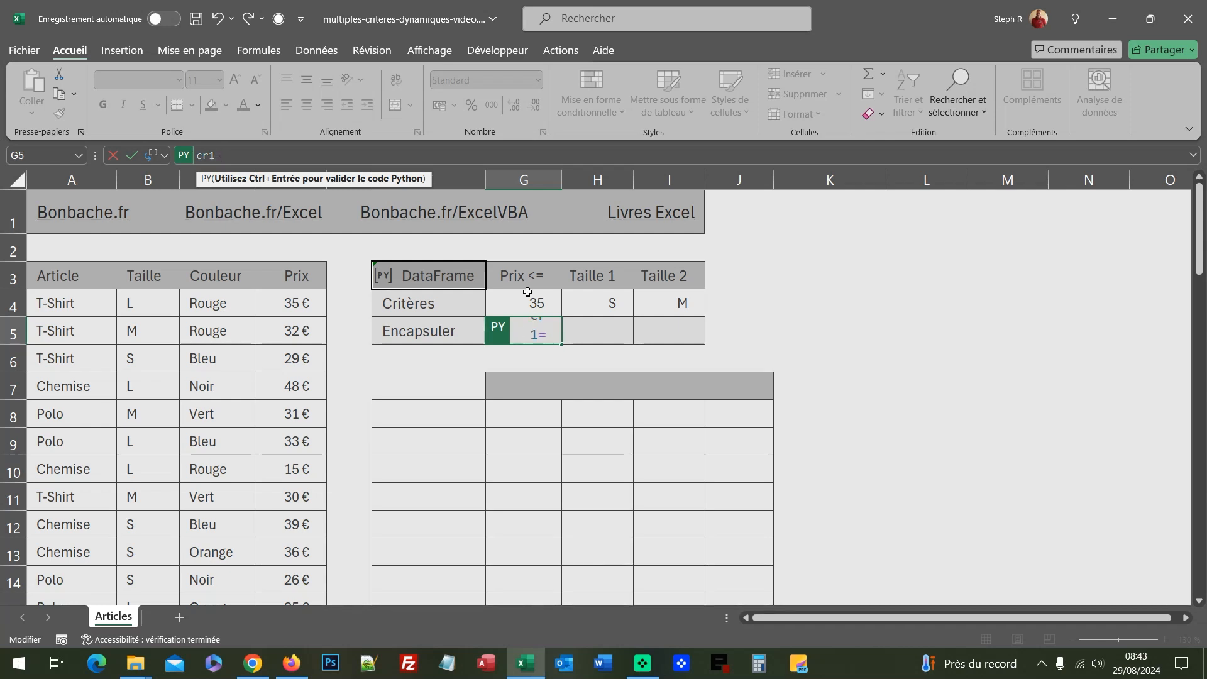
left_click(531, 301)
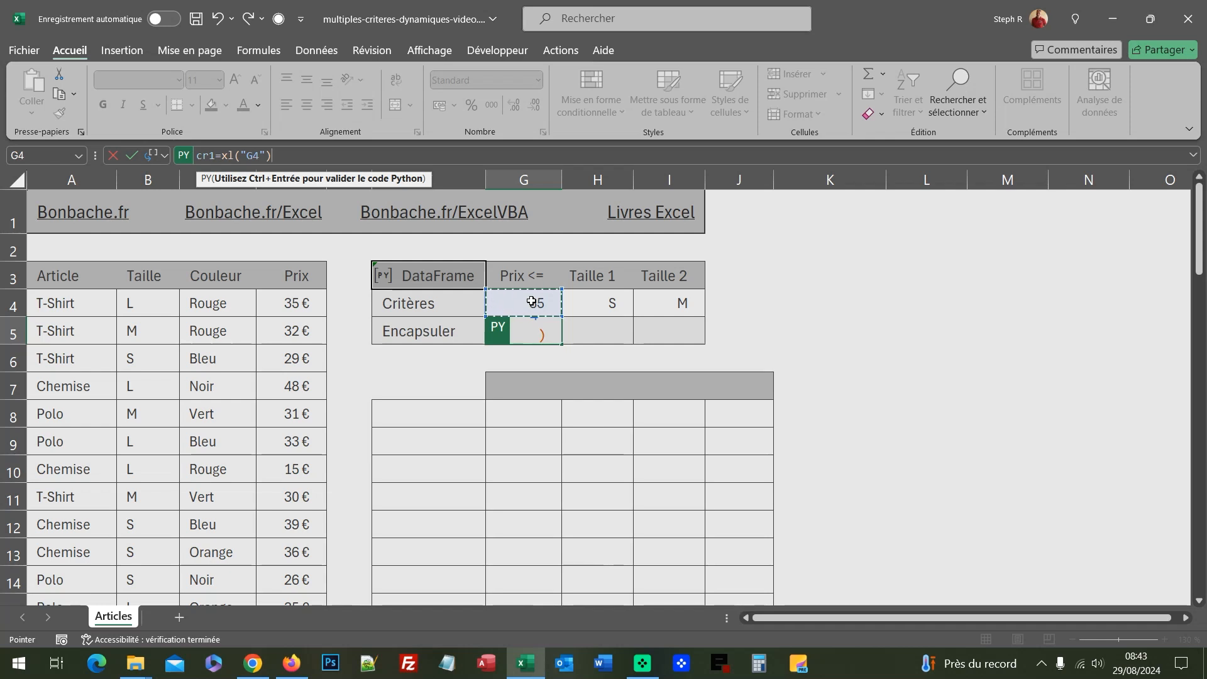
key("ctrl+Return")
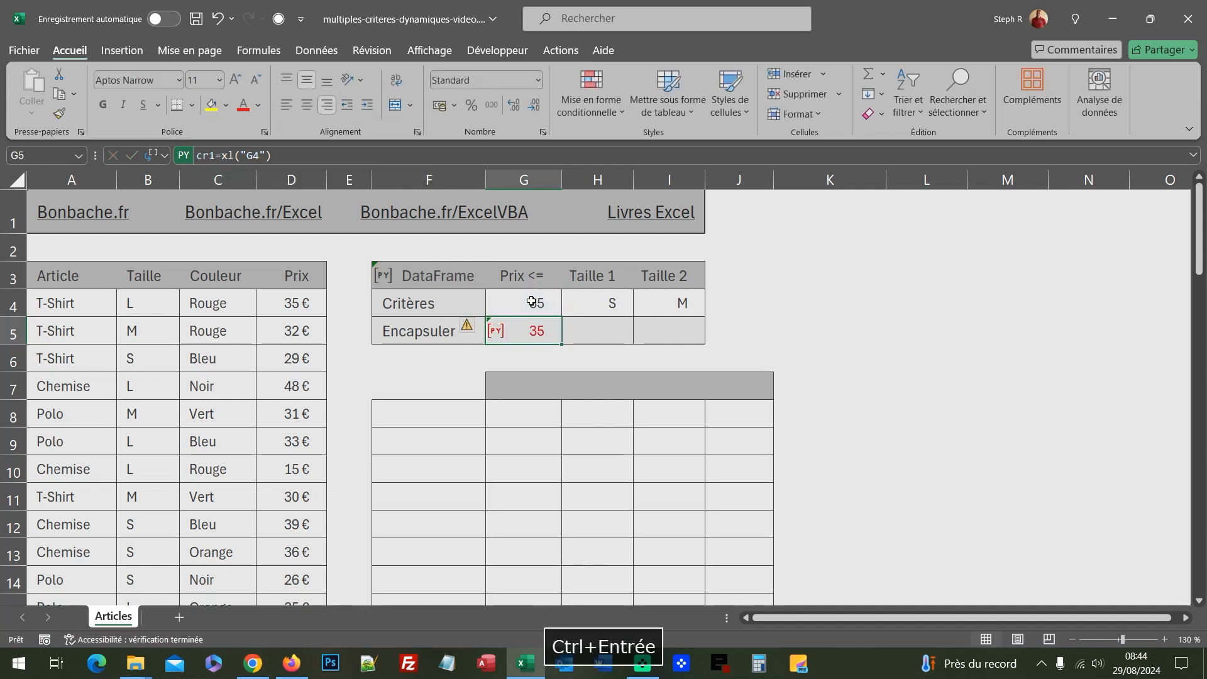
In cell H5, add Python code that stores the first size criterion from H4 in the variable cr2
left_click(600, 337)
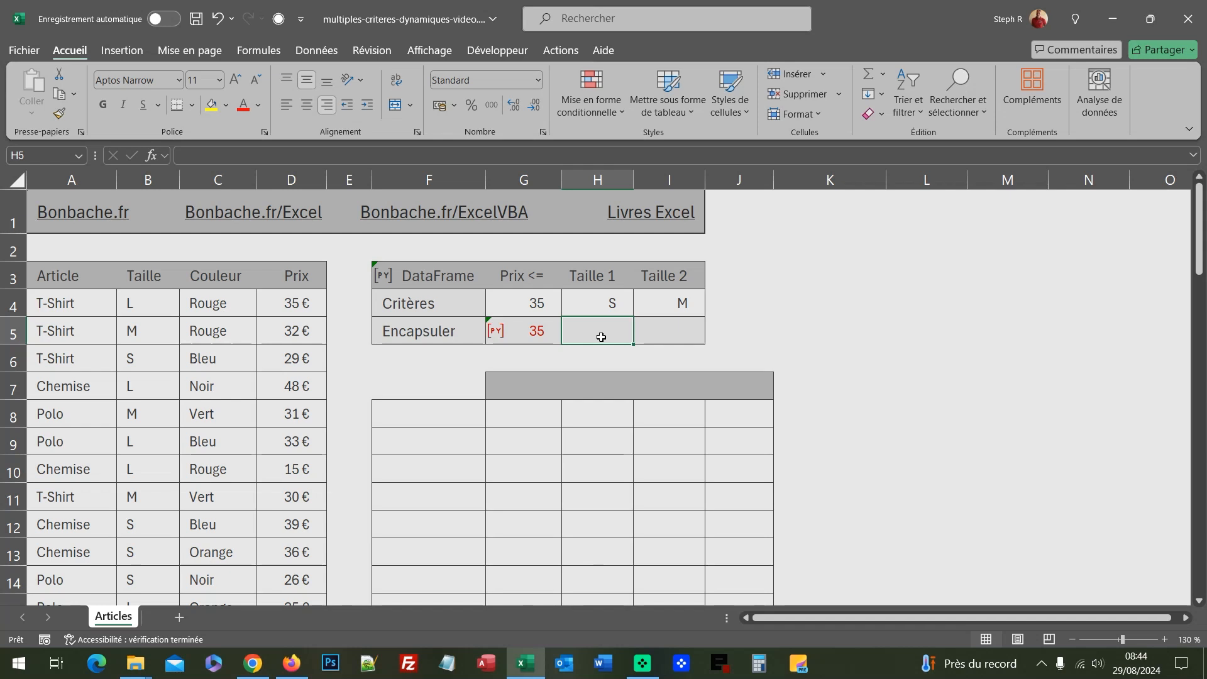
key("ctrl+alt+shift+p")
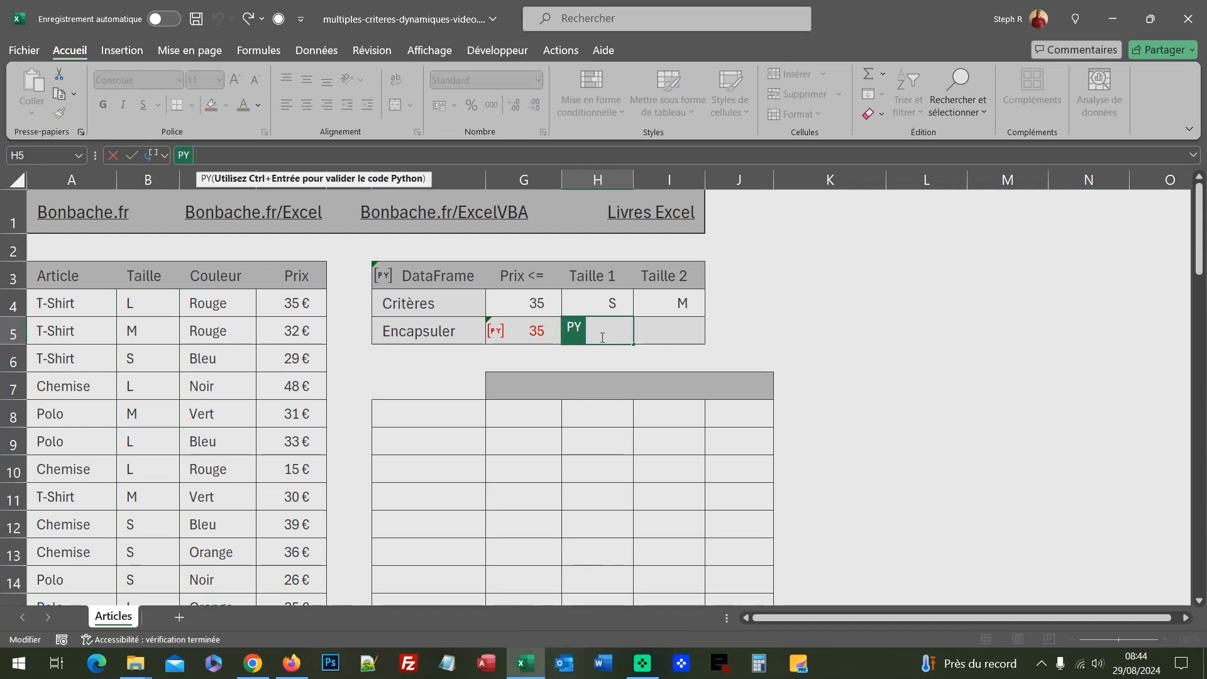
type("cr2=")
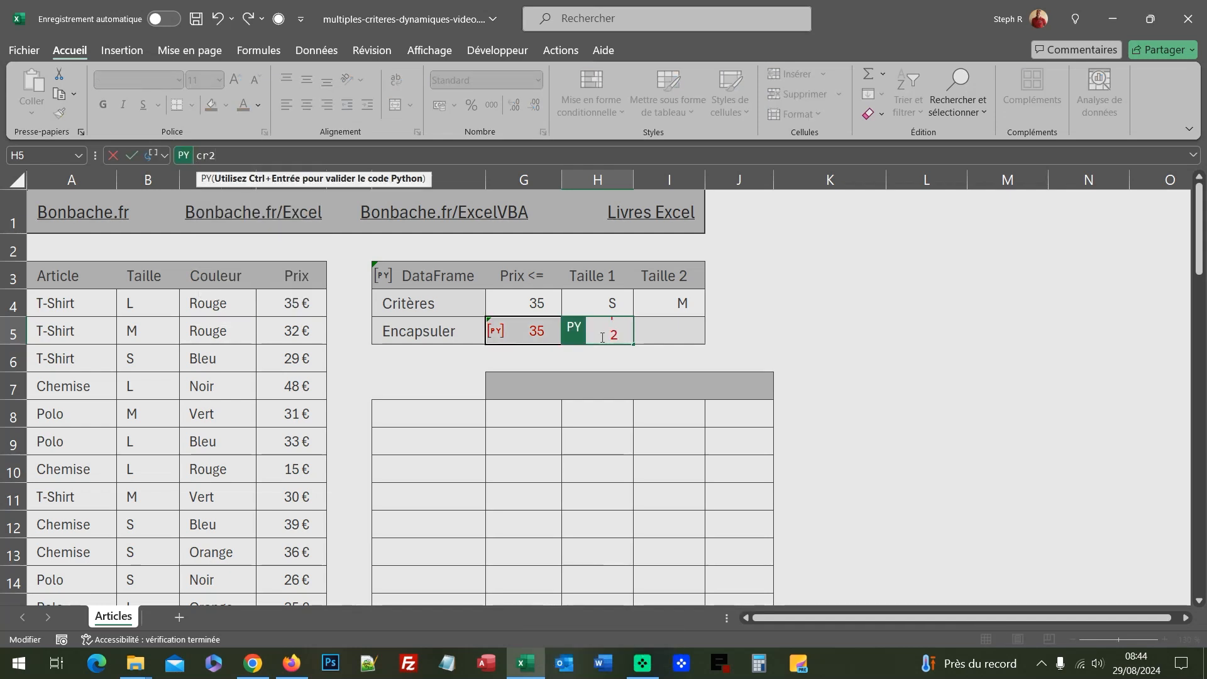
left_click(616, 305)
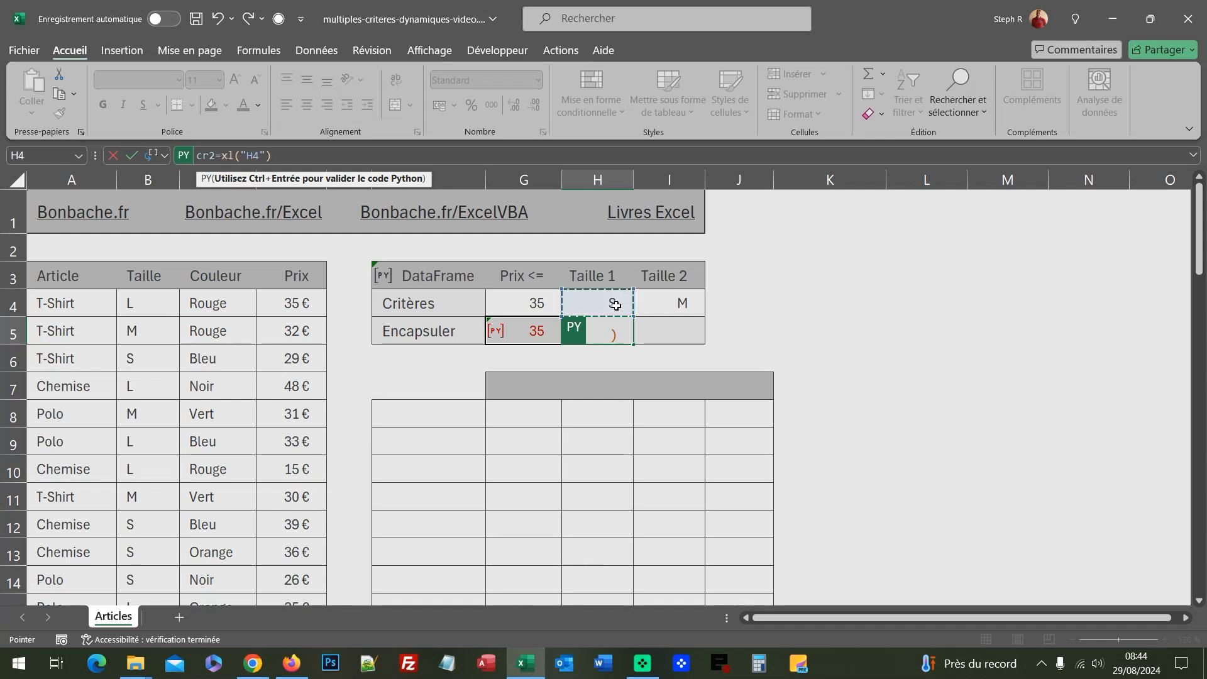
key("ctrl+Return")
In cell I5, add Python code that stores the second size criterion from I4 in the variable cr3
left_click(684, 338)
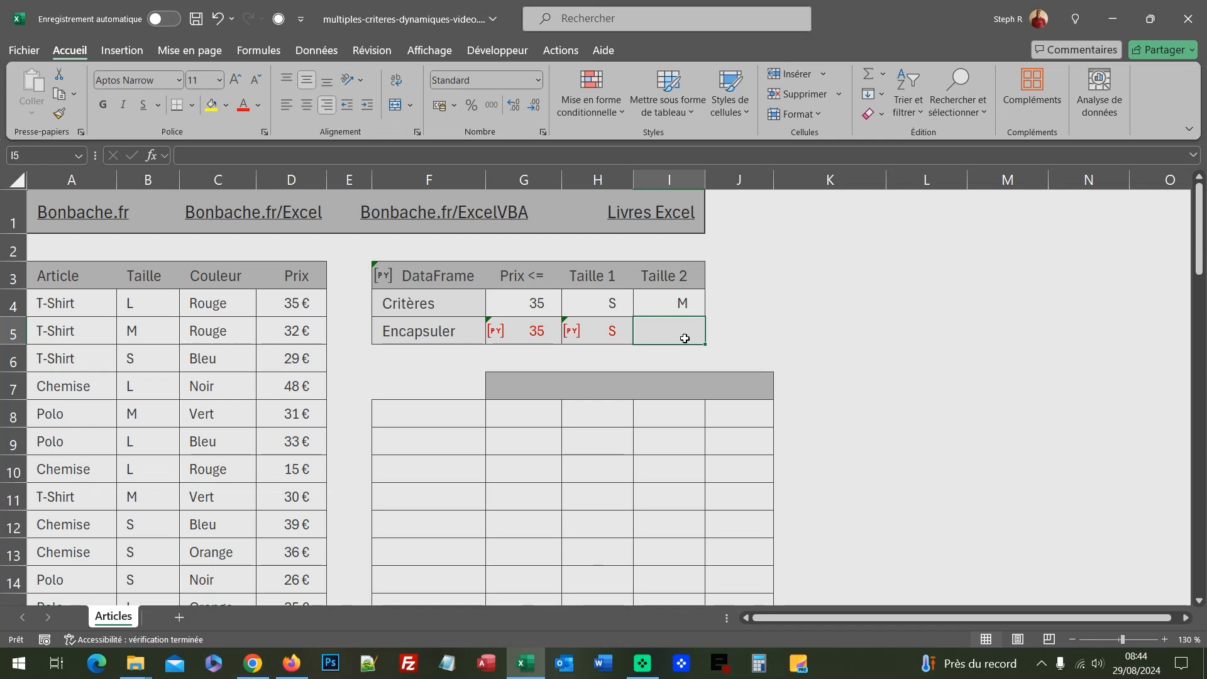
key("ctrl+alt+shift+p")
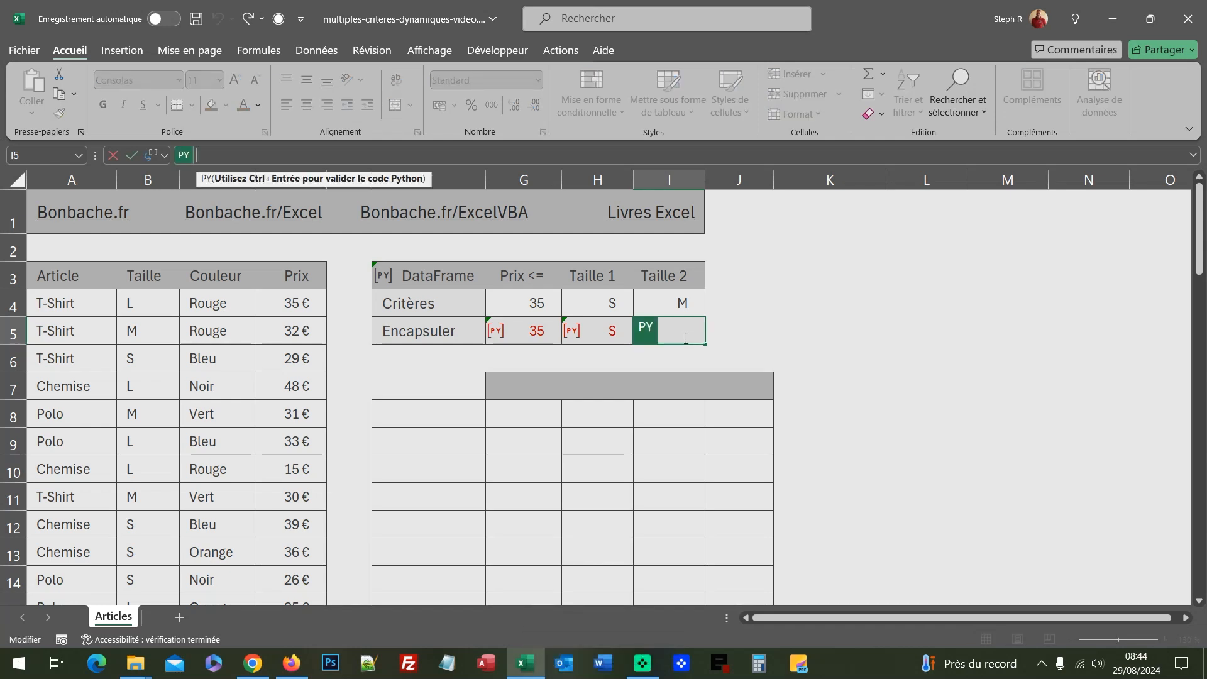
type("cr3=")
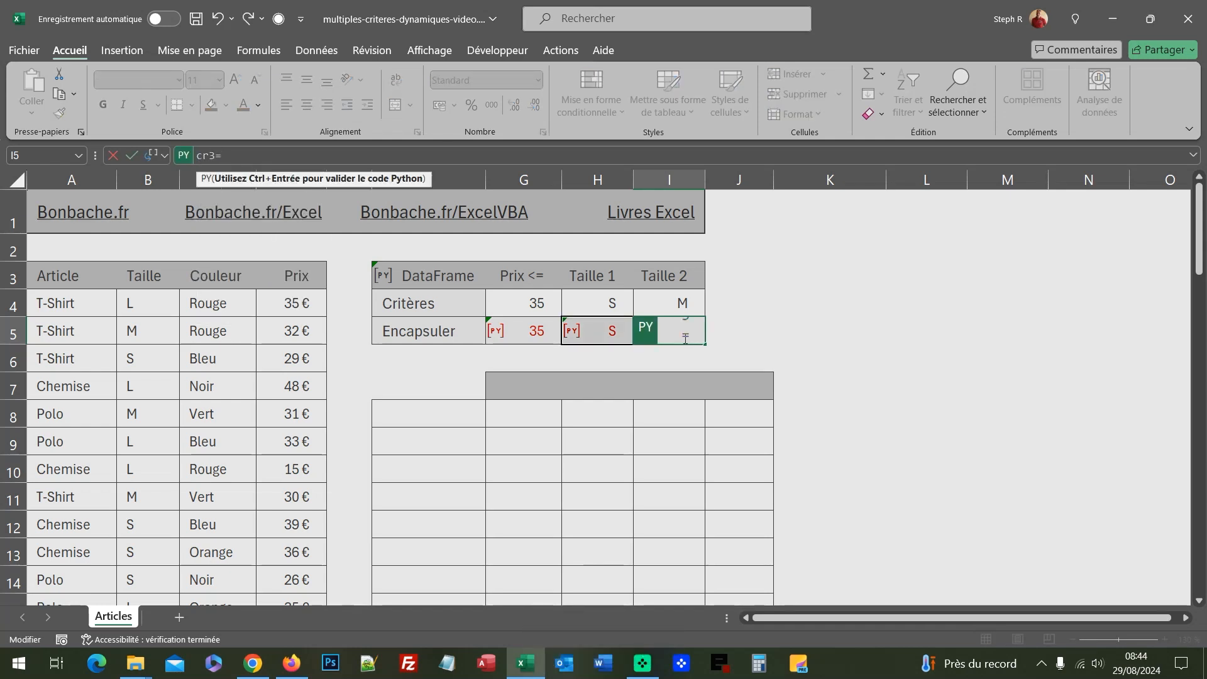
left_click(690, 300)
key("ctrl+Return")
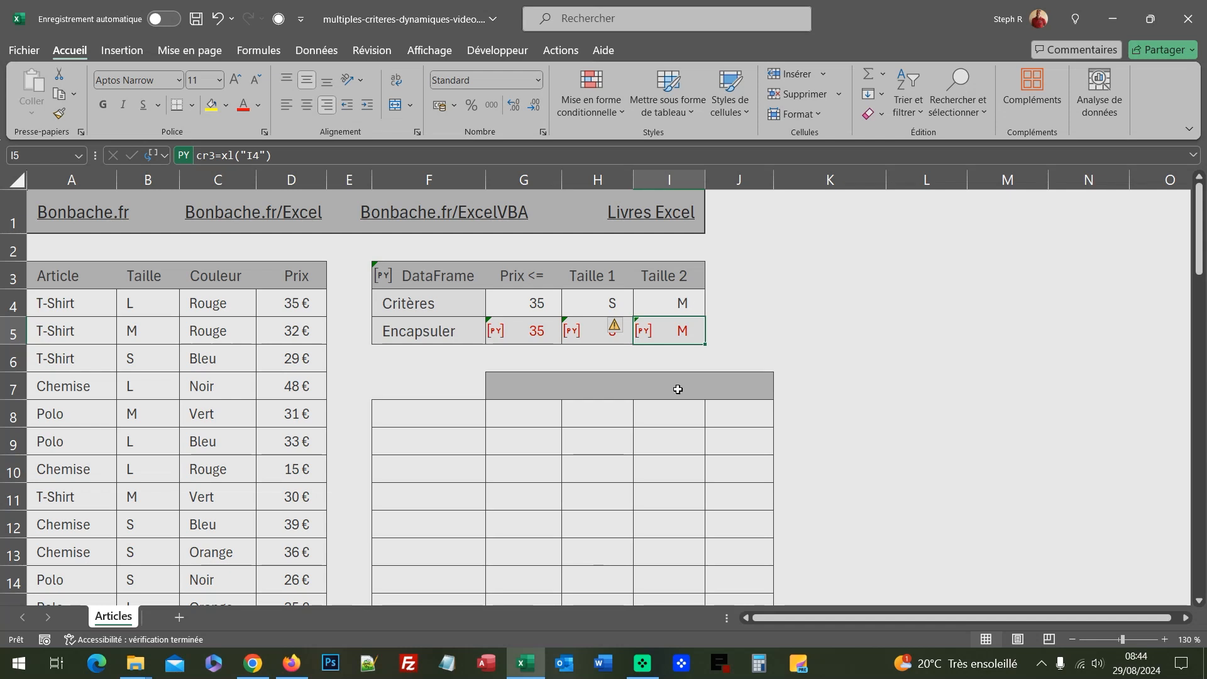
In cell F7, begin Python code that calls the query method on the art DataFrame with a formatted string, art.query(f"
left_click(442, 388)
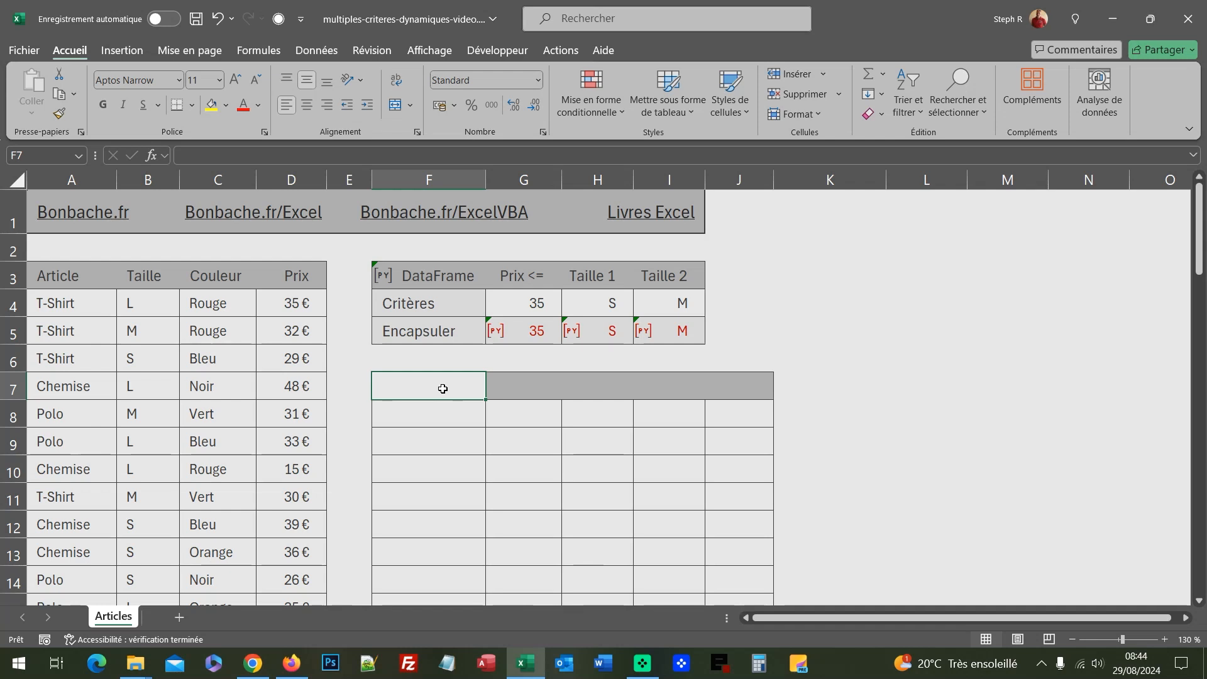
key("ctrl+alt+shift+p")
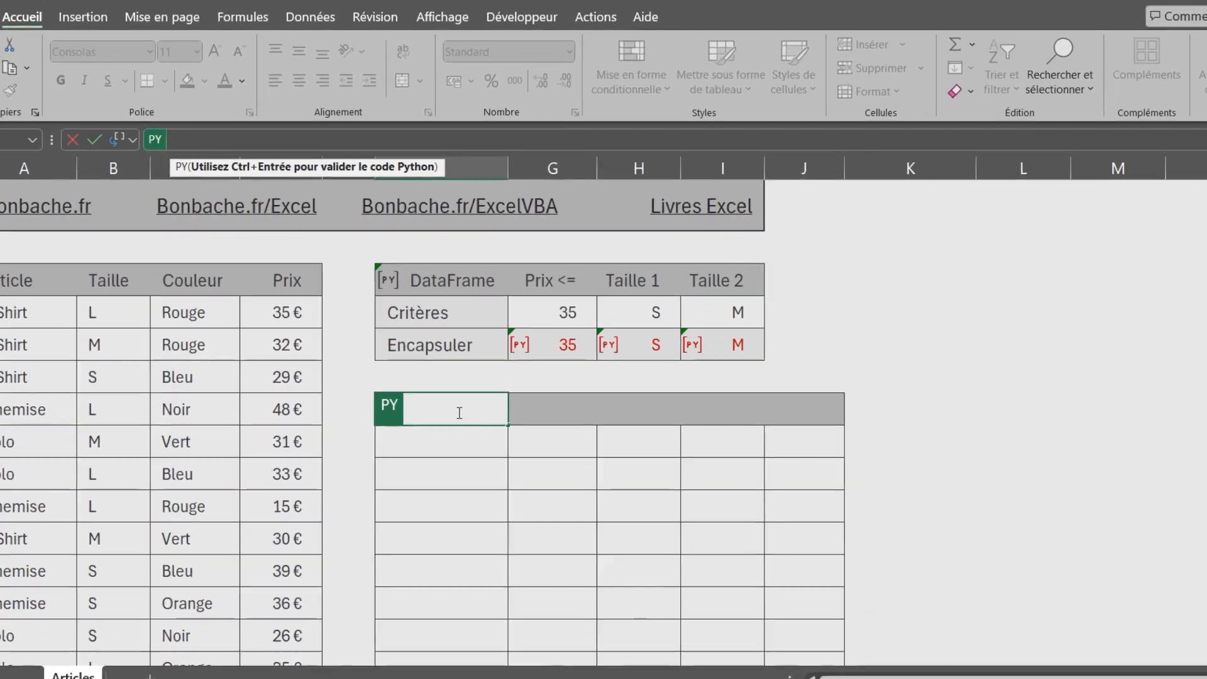
type("art")
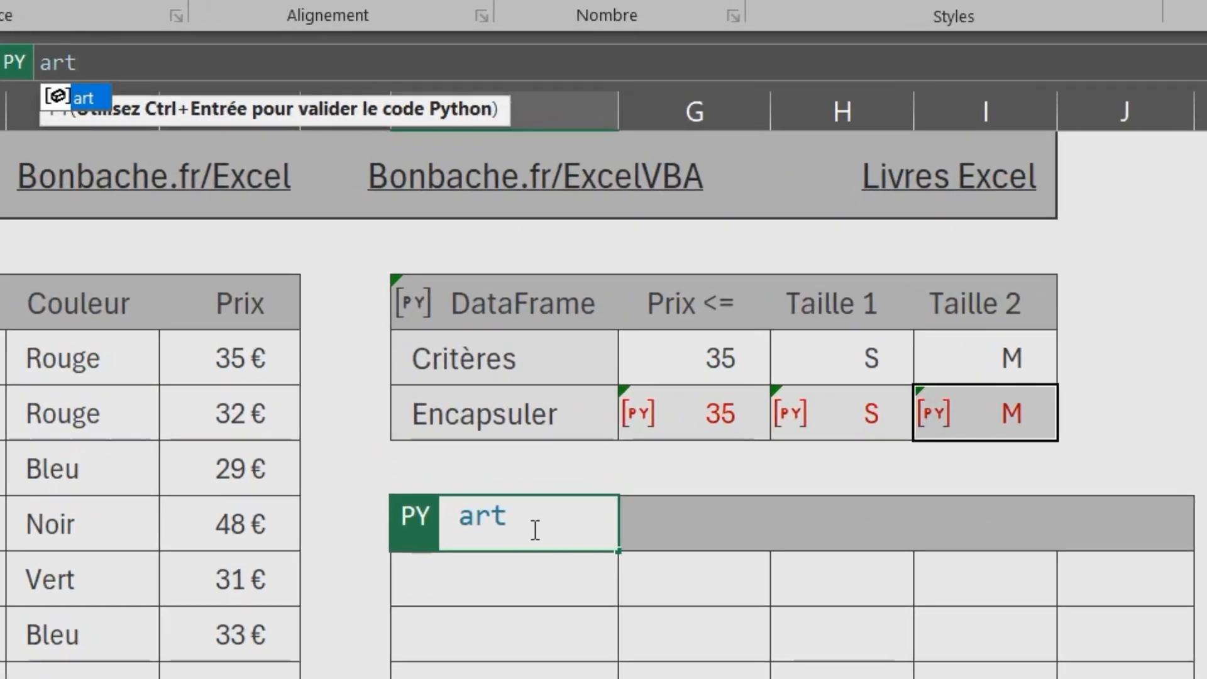
type(".q")
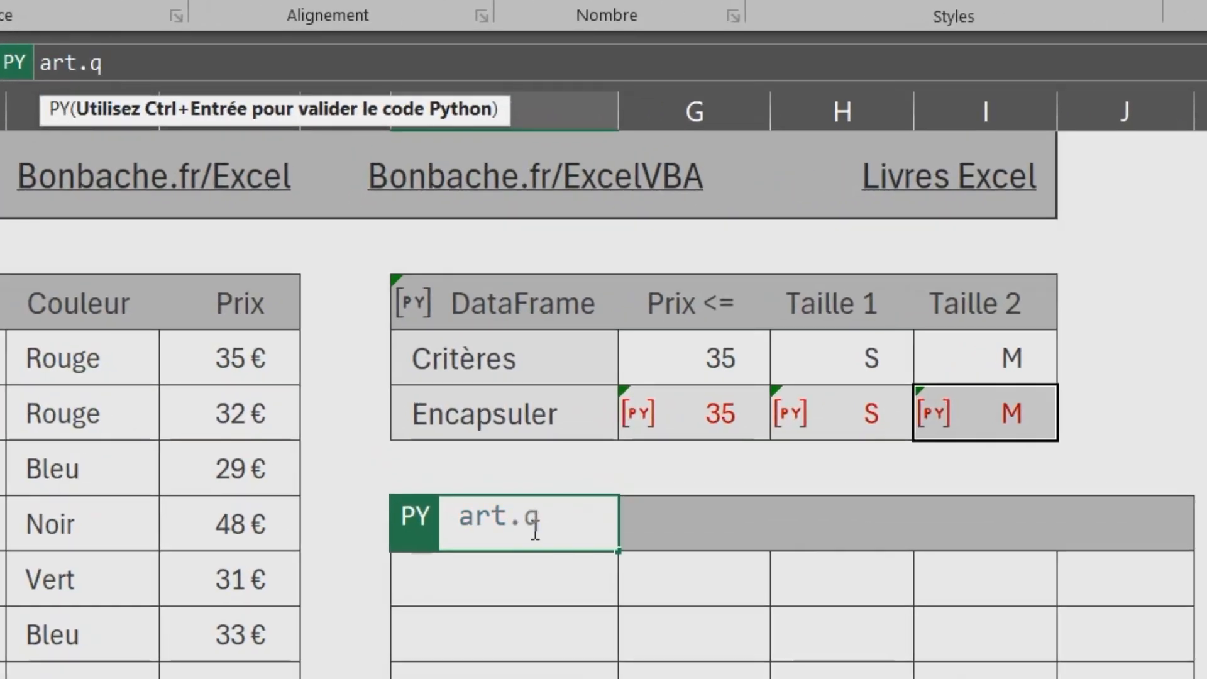
type("uery(")
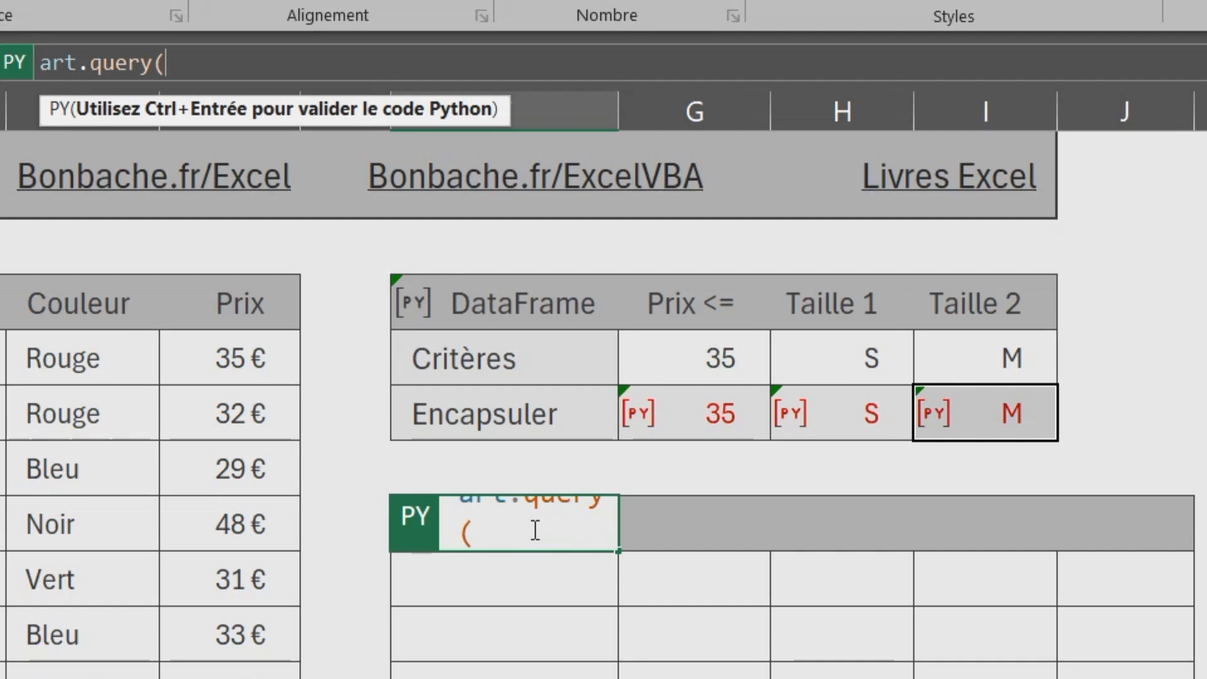
type("f")
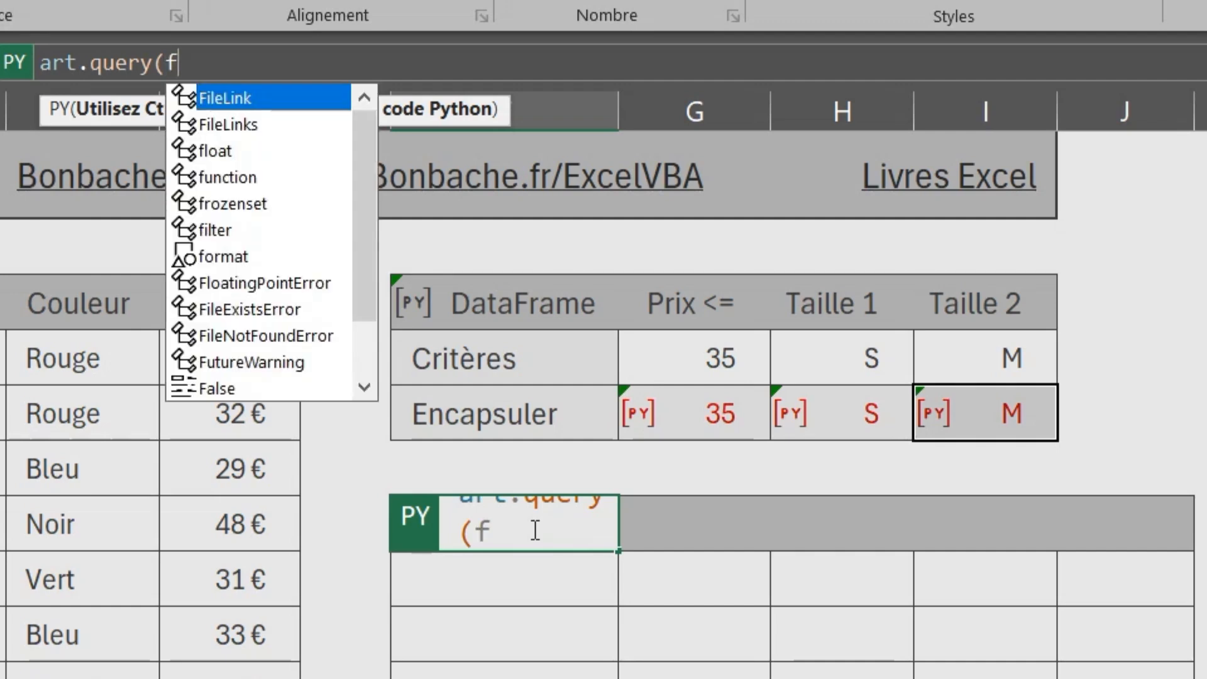
type("\"")
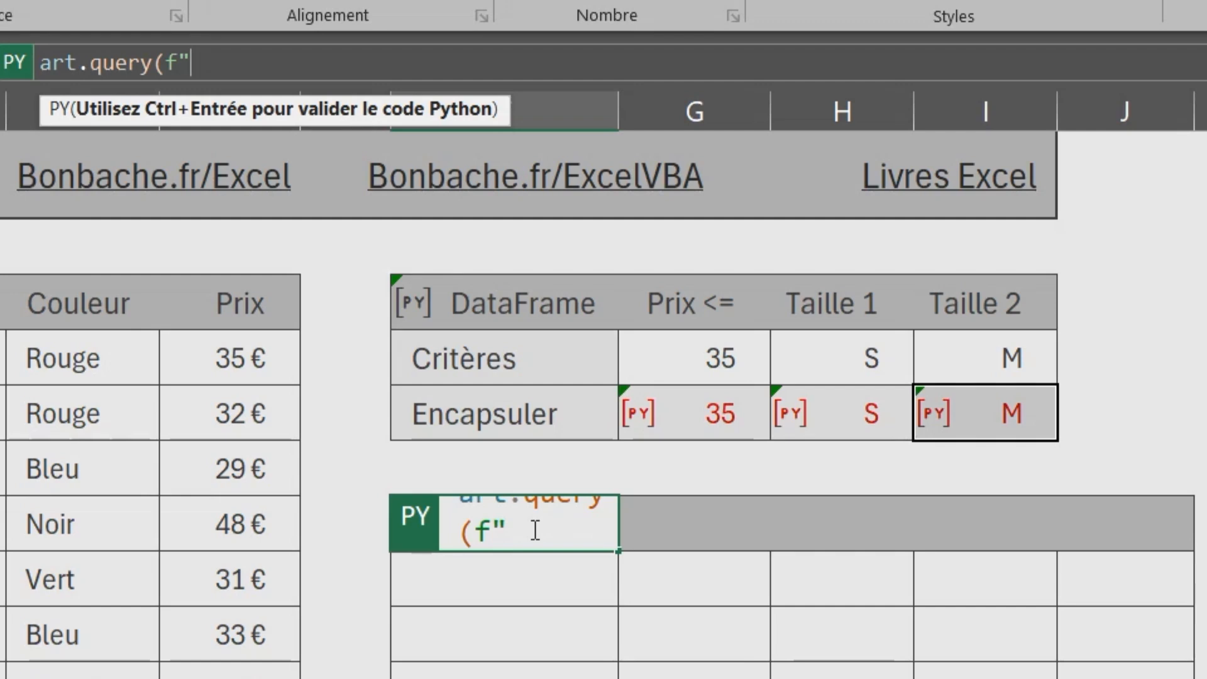
Add the price condition Prix<={cr1} to the query string in F7
type("Prix<=")
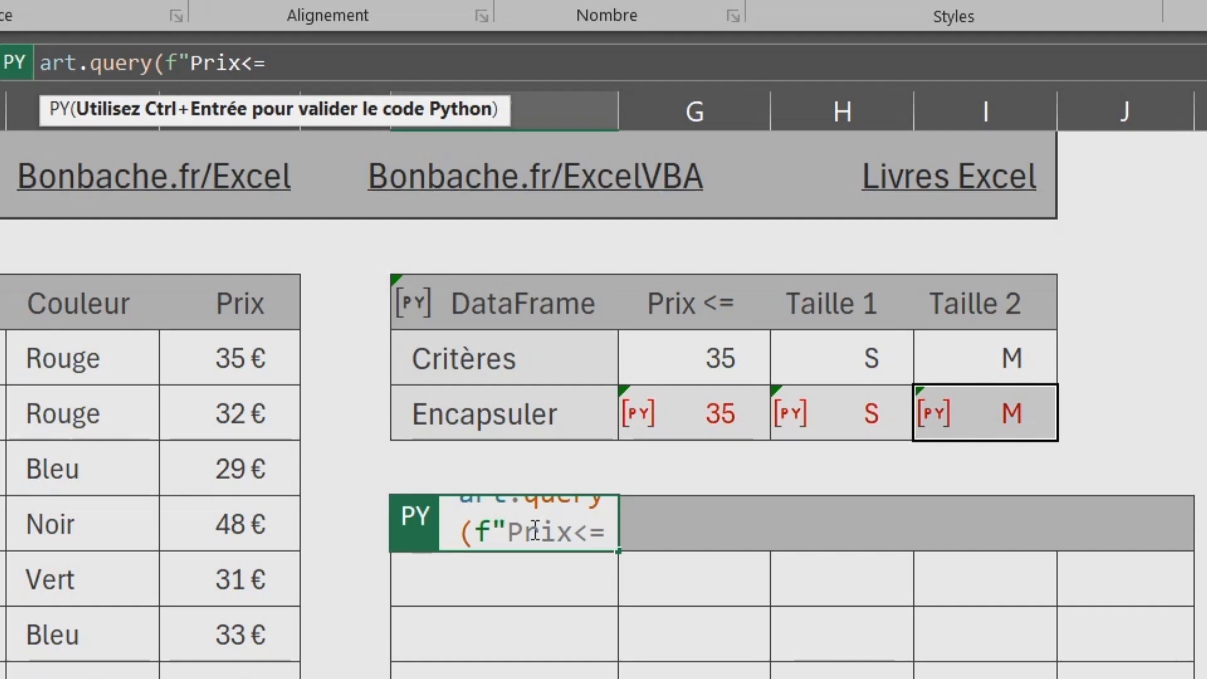
type("{")
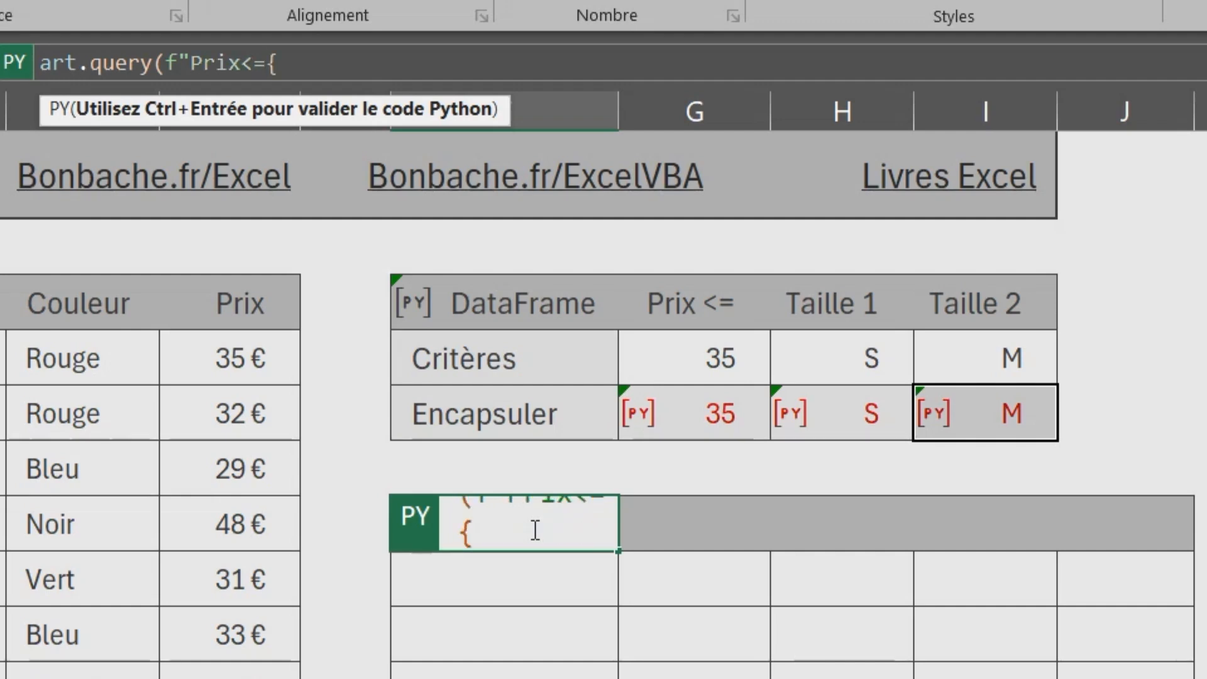
type("cr1}")
Extend the query with and, an opening parenthesis, and the first size condition Taille=='{cr2}
type("and (")
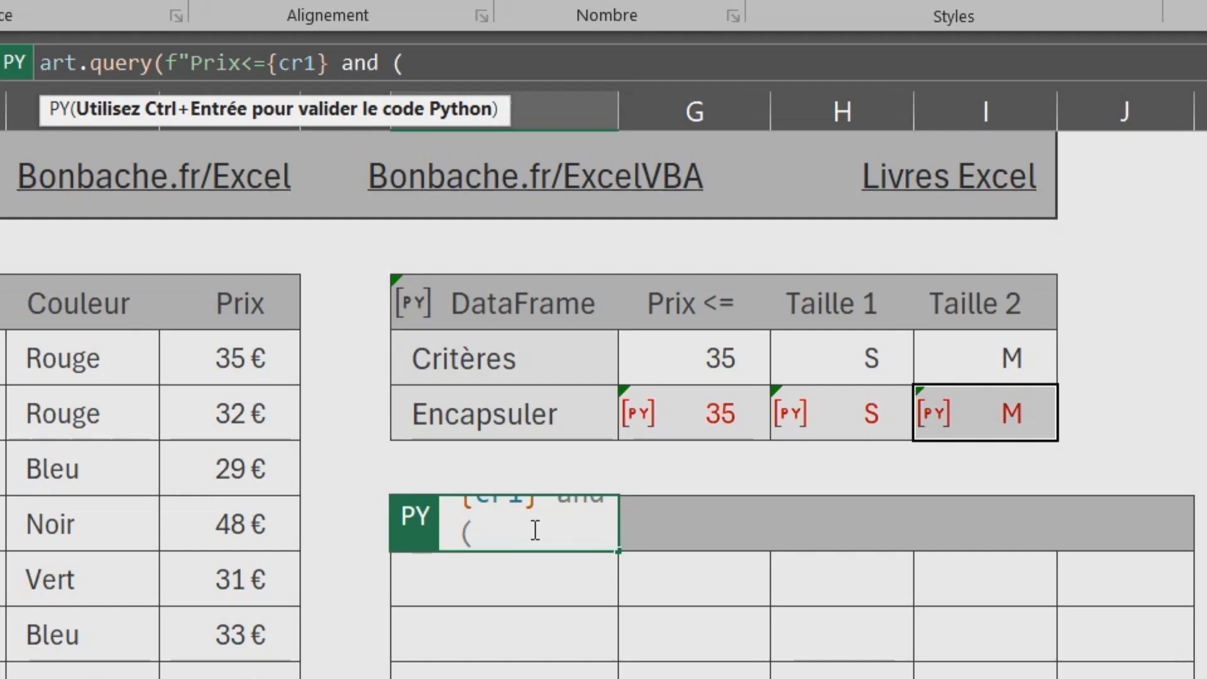
type("Taille")
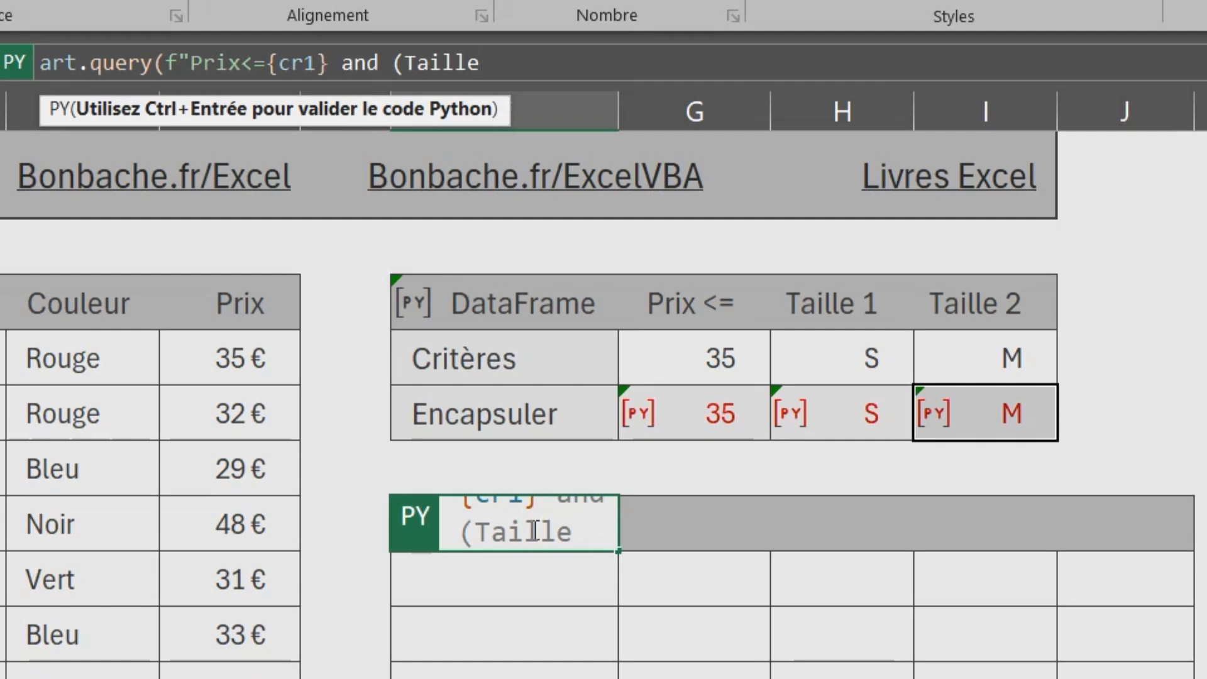
type("==")
type("'")
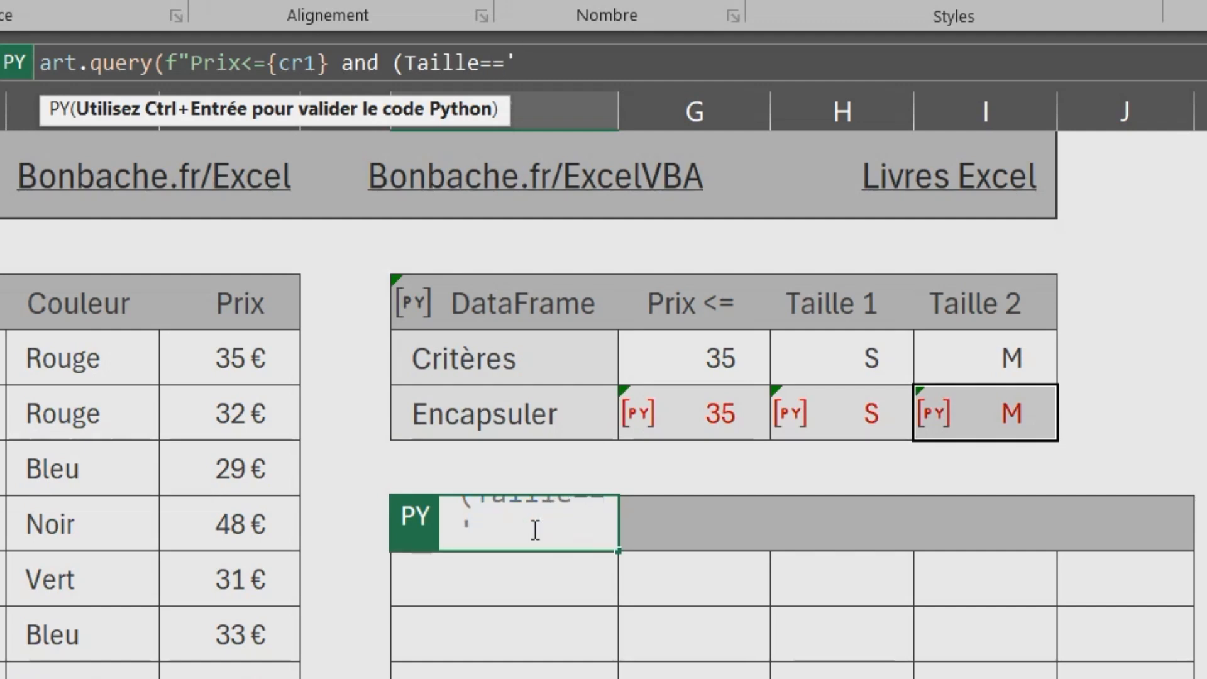
type("{cr")
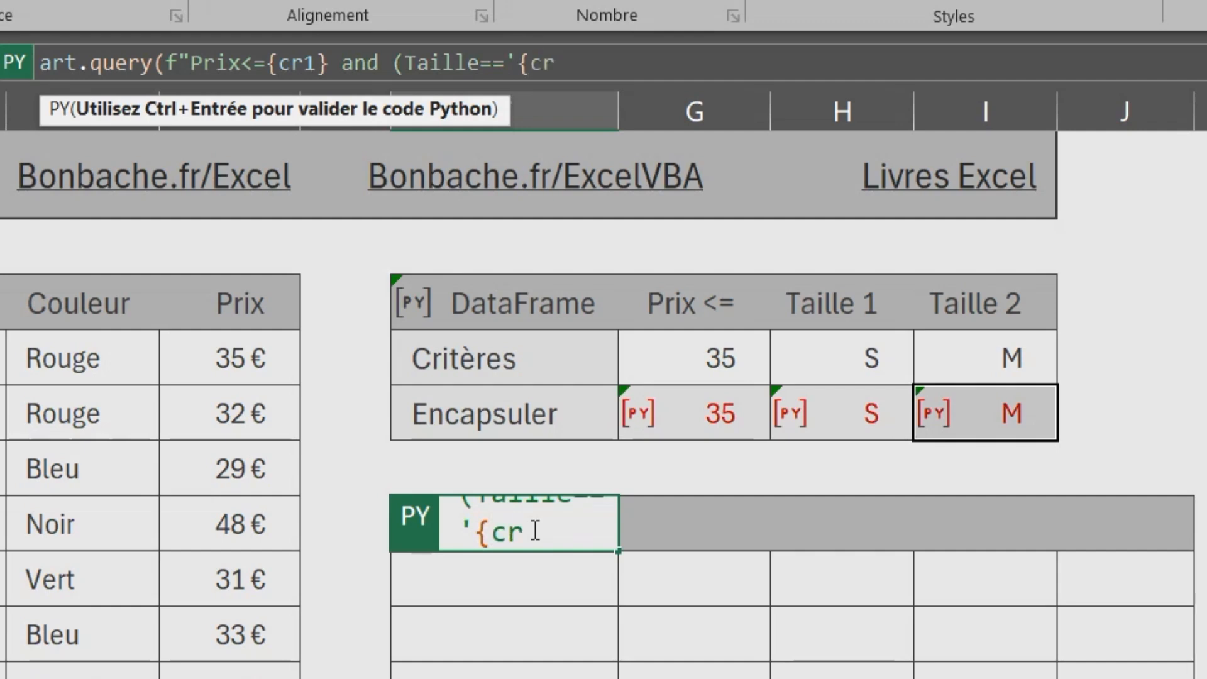
type("2}' or")
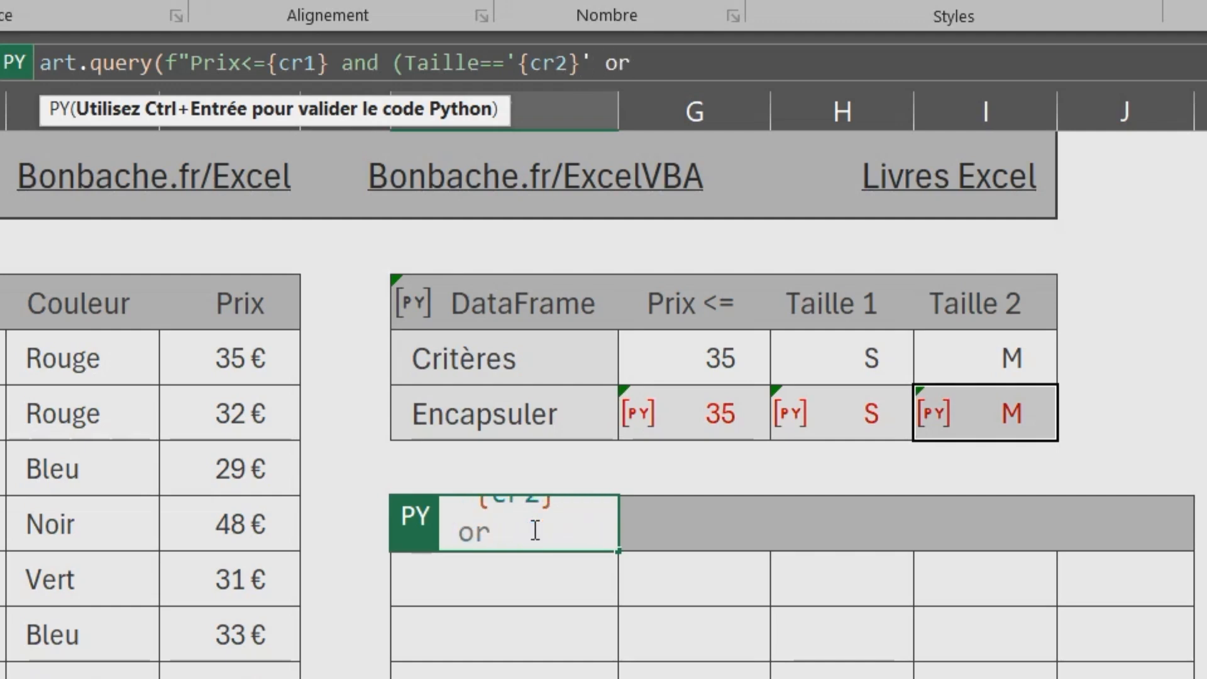
type(" Taille")
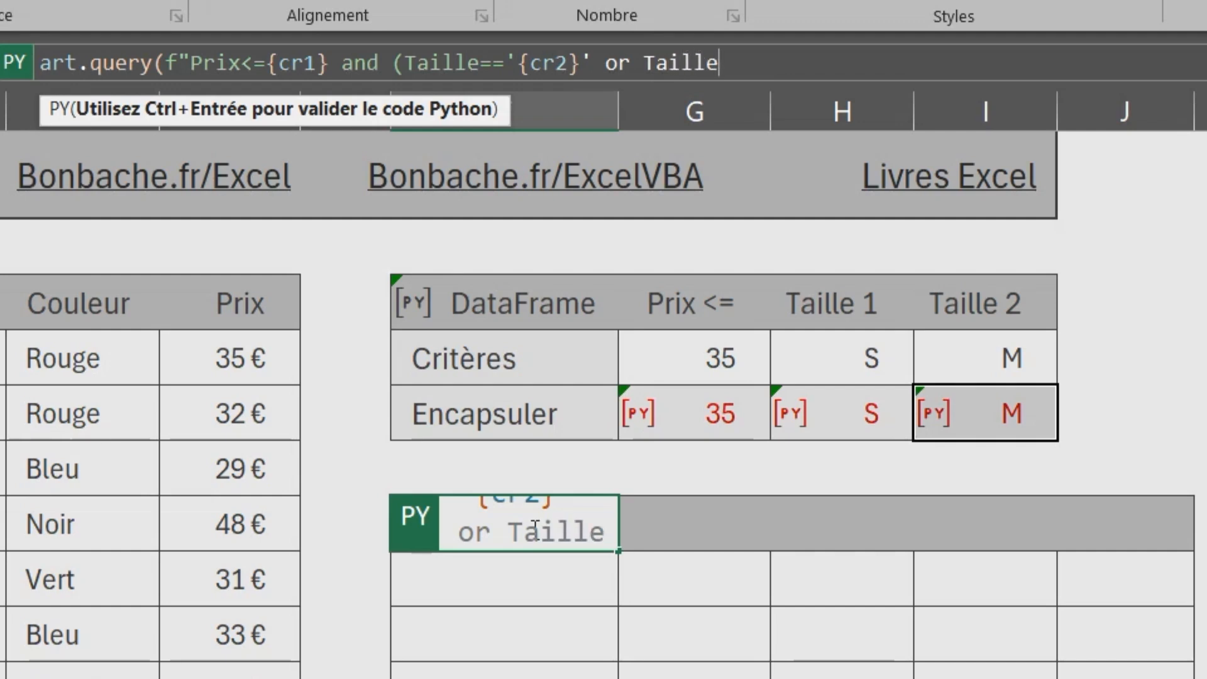
type("=='{cr3}'")
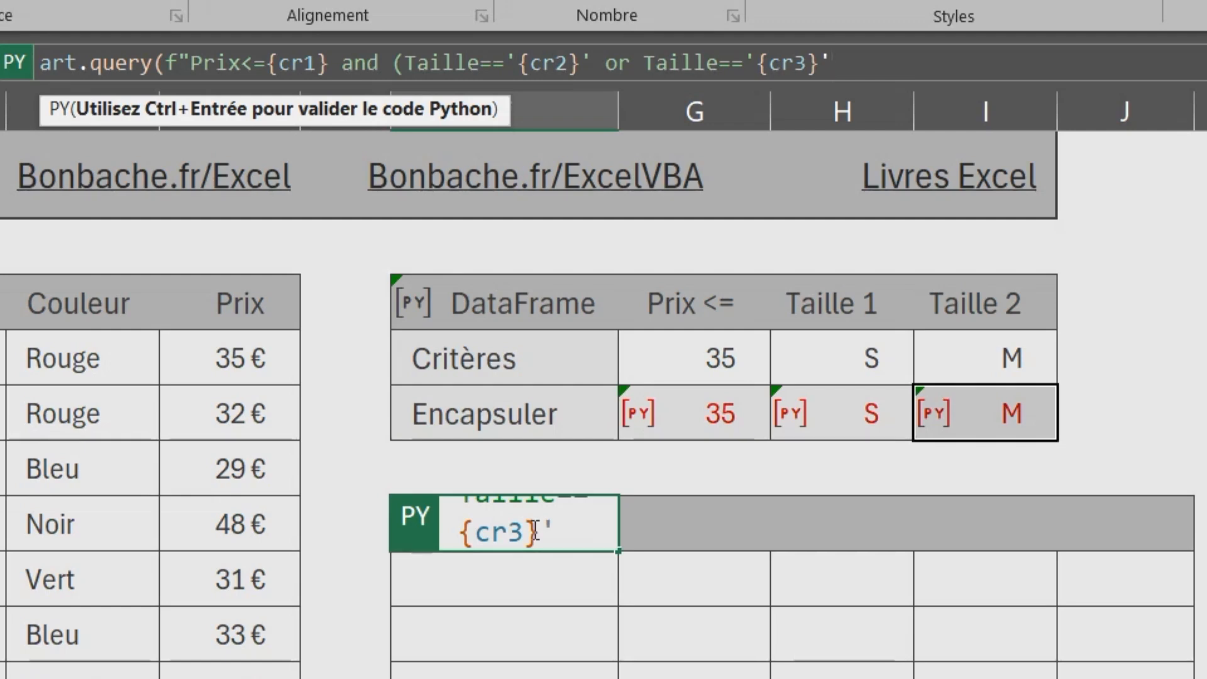
Close the cr2 quote, add the alternative or Taille=='{cr3}', close the parentheses and string, and run the Python code
type(")")
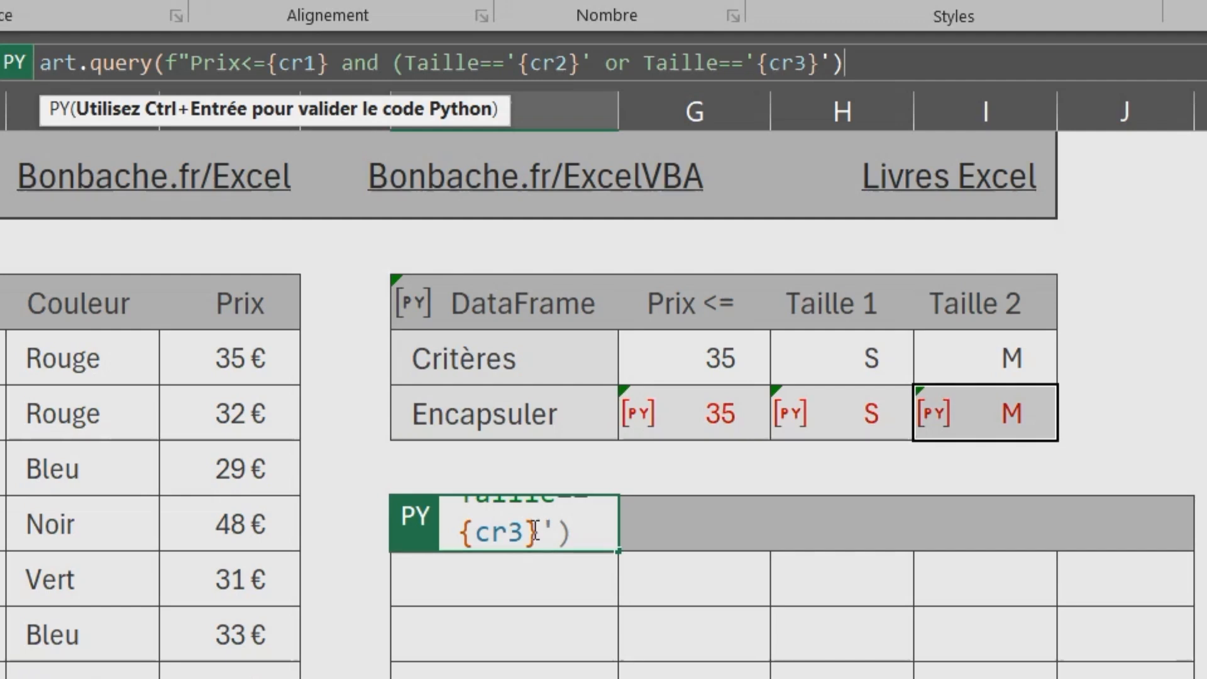
type("\"")
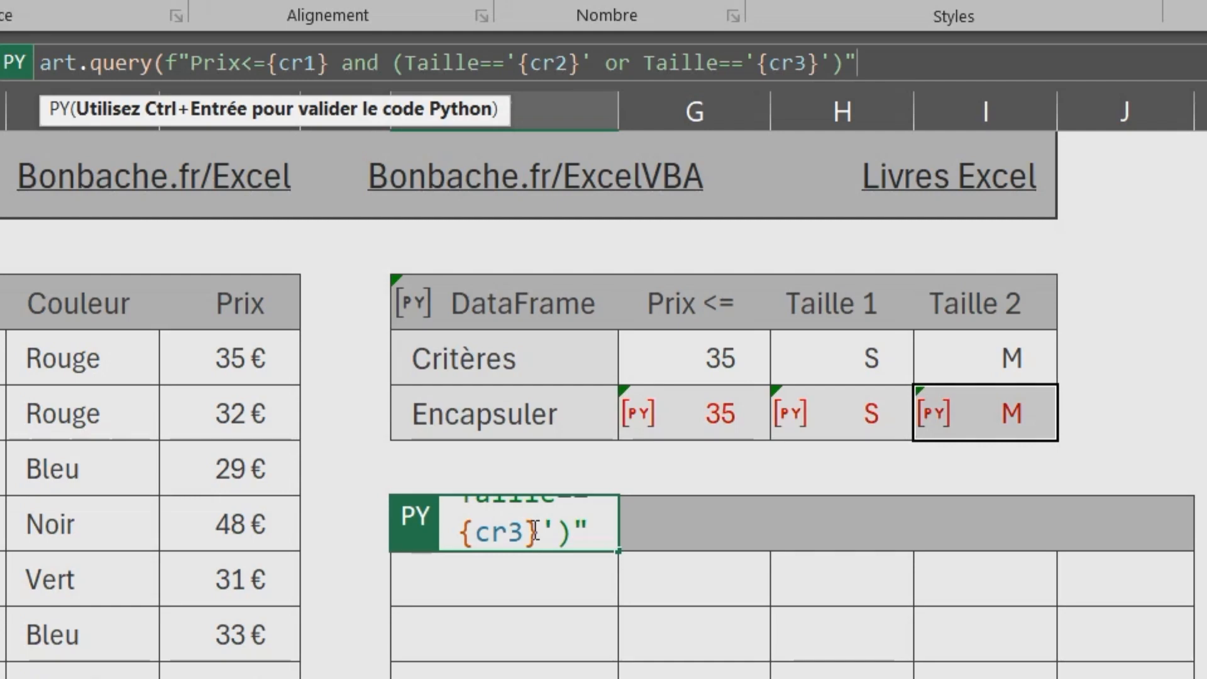
type(")")
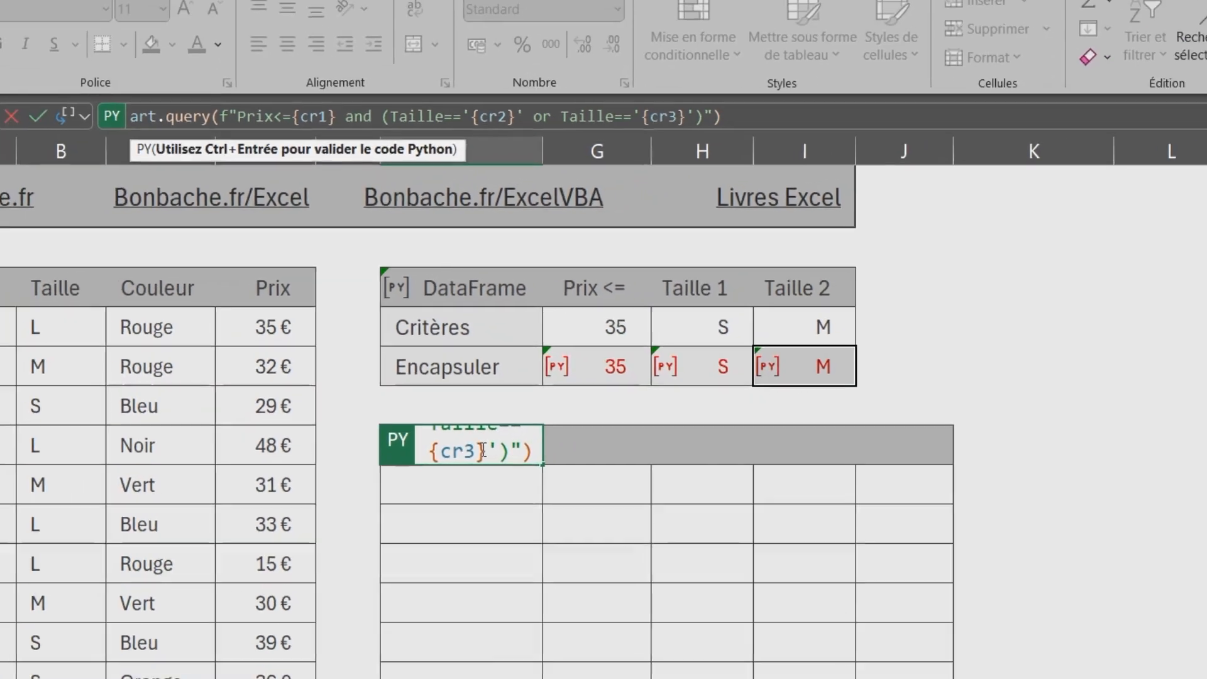
key("ctrl+Return")
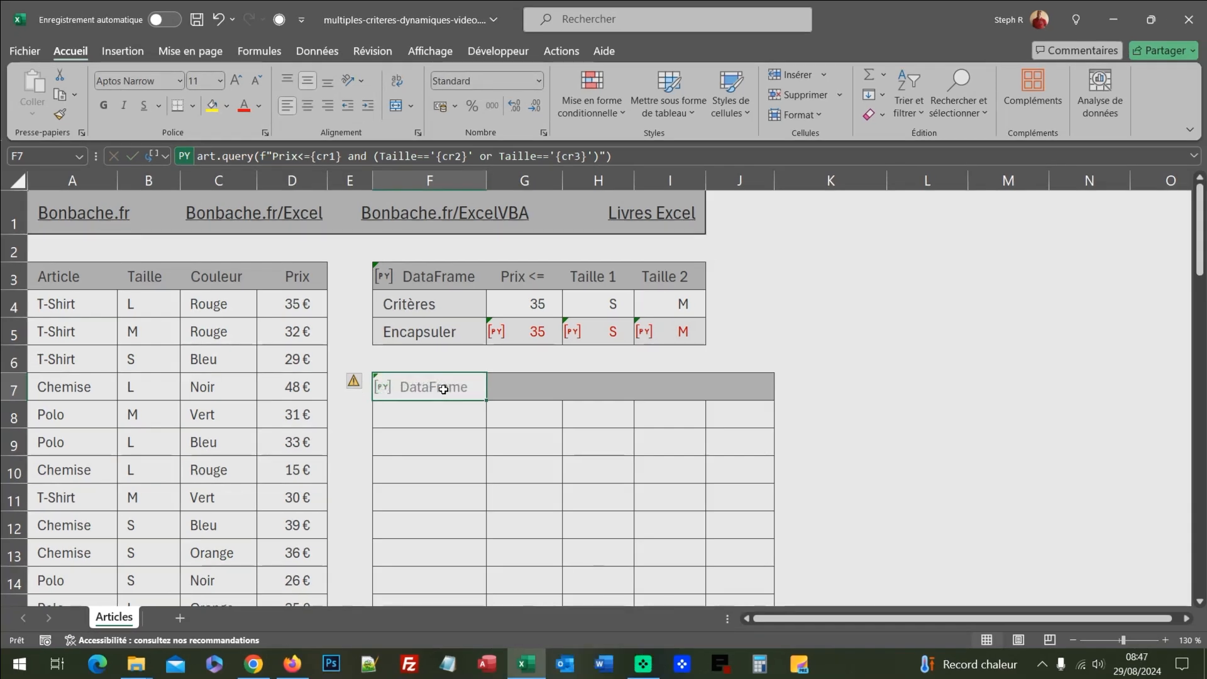
Preview the DataFrame returned in F7 and output it to the sheet as Excel values
left_click(381, 388)
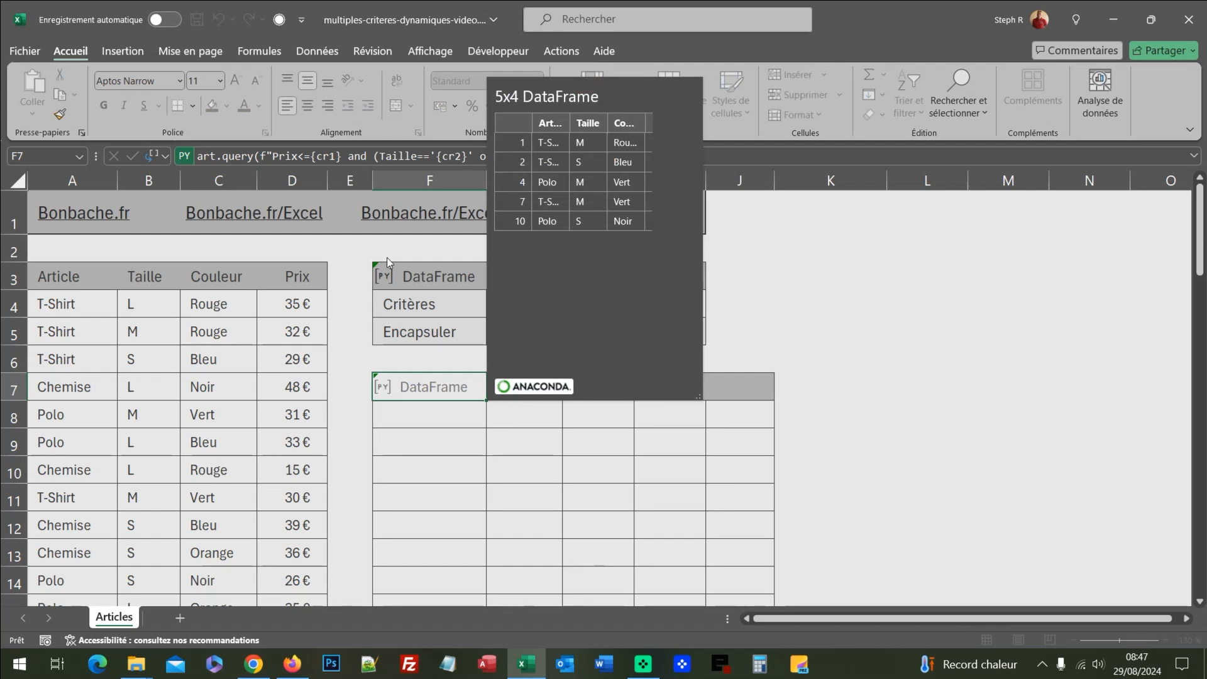
left_click(167, 157)
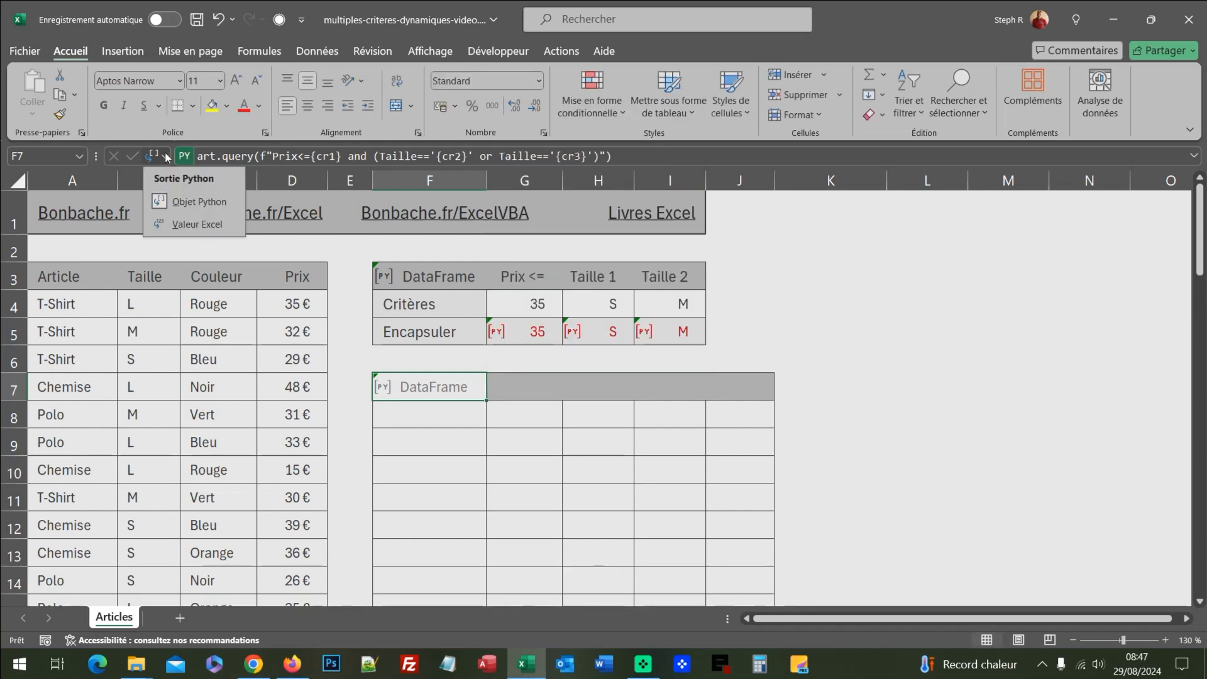
left_click(188, 224)
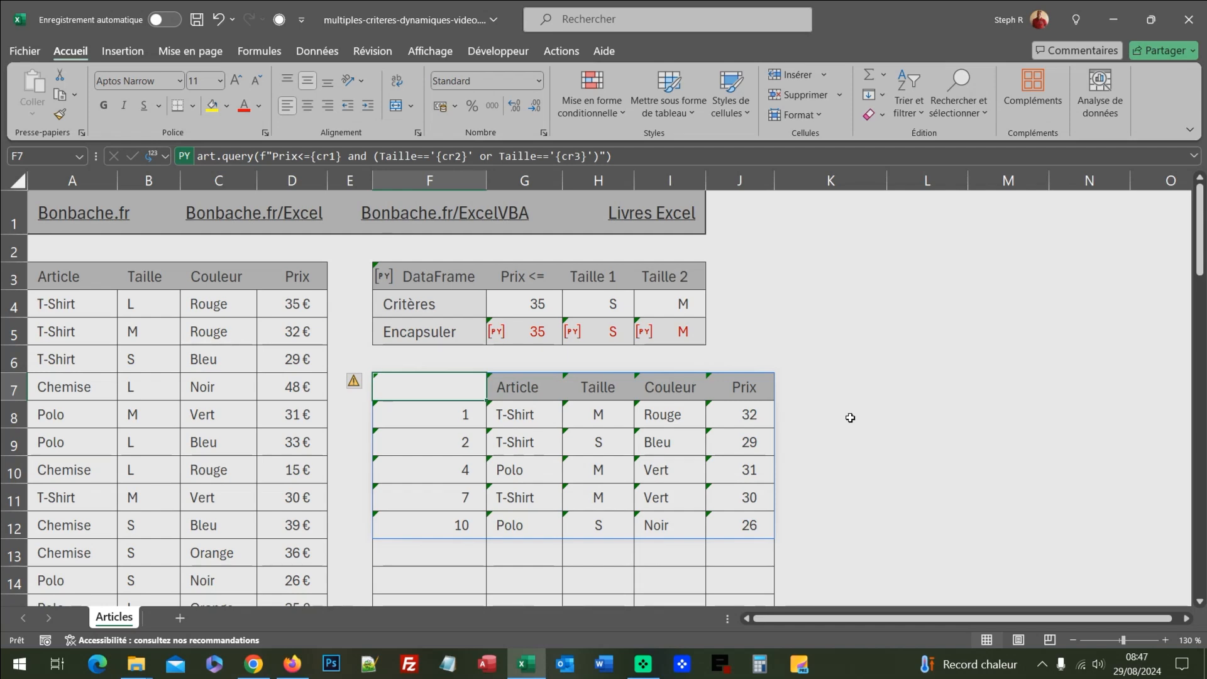
Set the Taille 1 criterion in cell H4 to L
left_click(614, 305)
type("L")
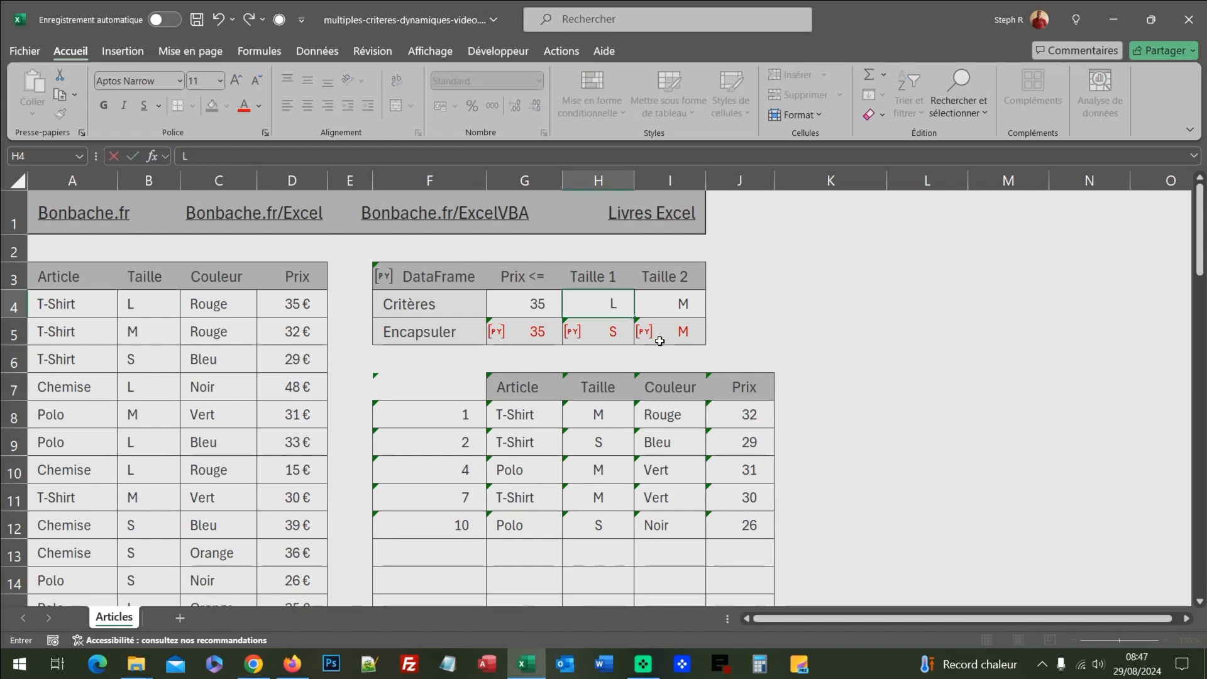
key("Return")
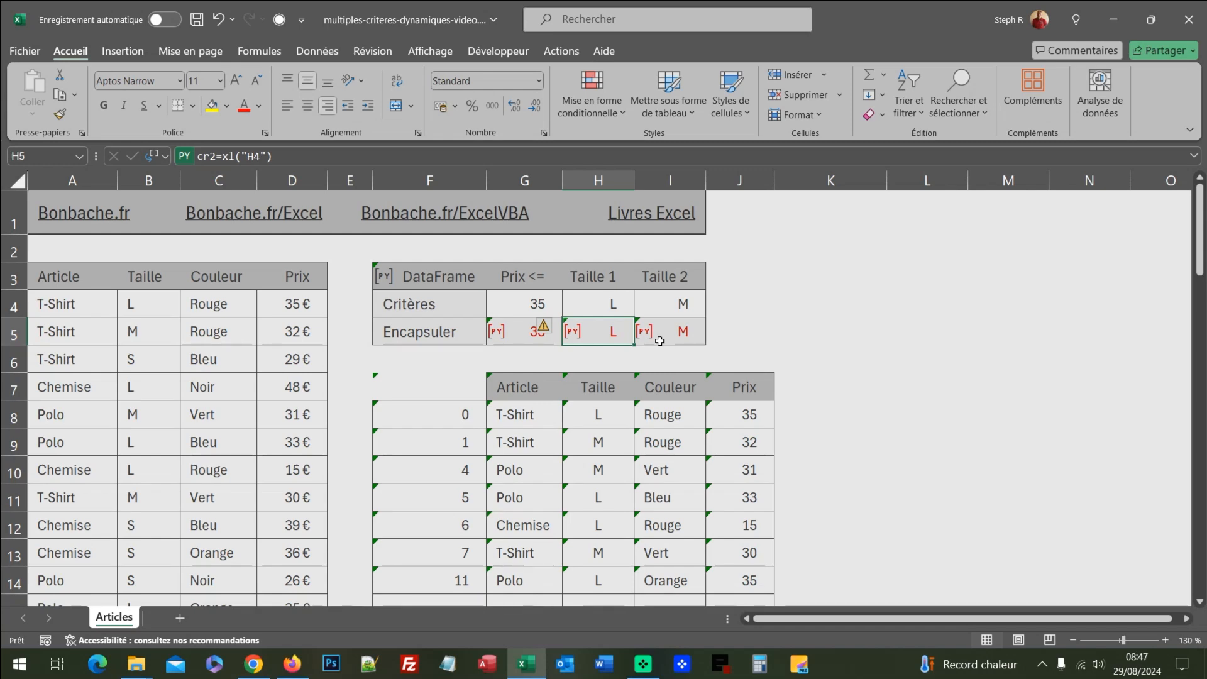
Test the extraction with a maximum price of 30 in cell G4, and undo the change
left_click(544, 304)
type("30")
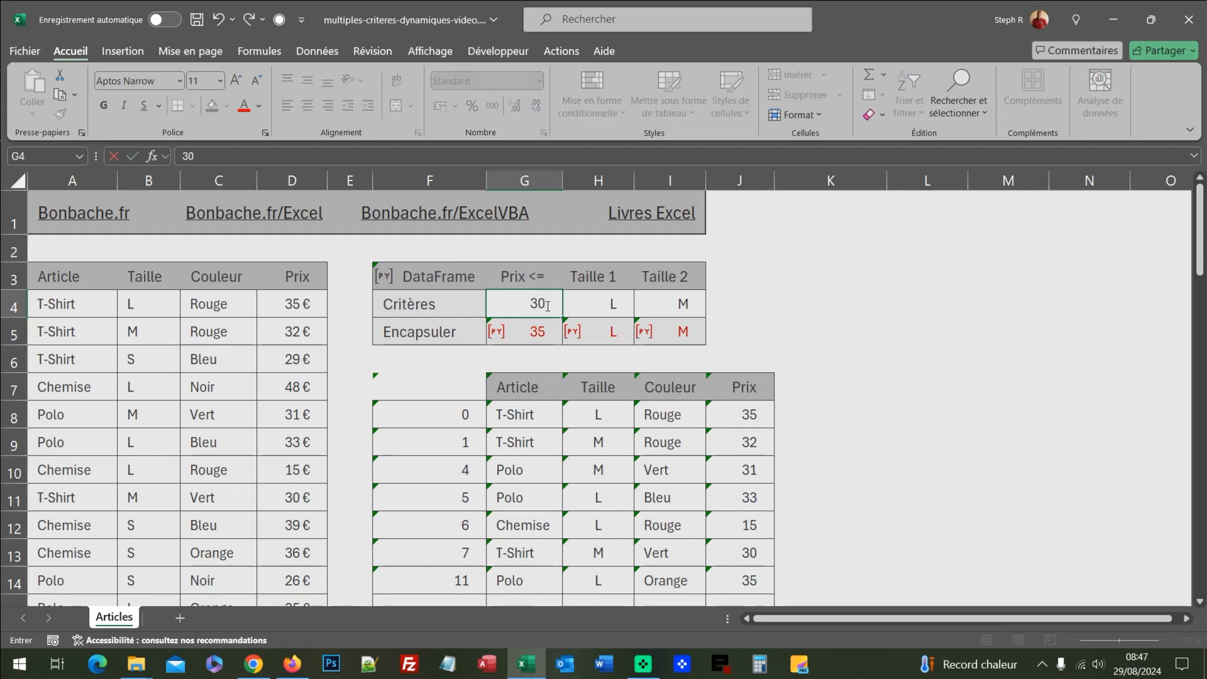
key("Return")
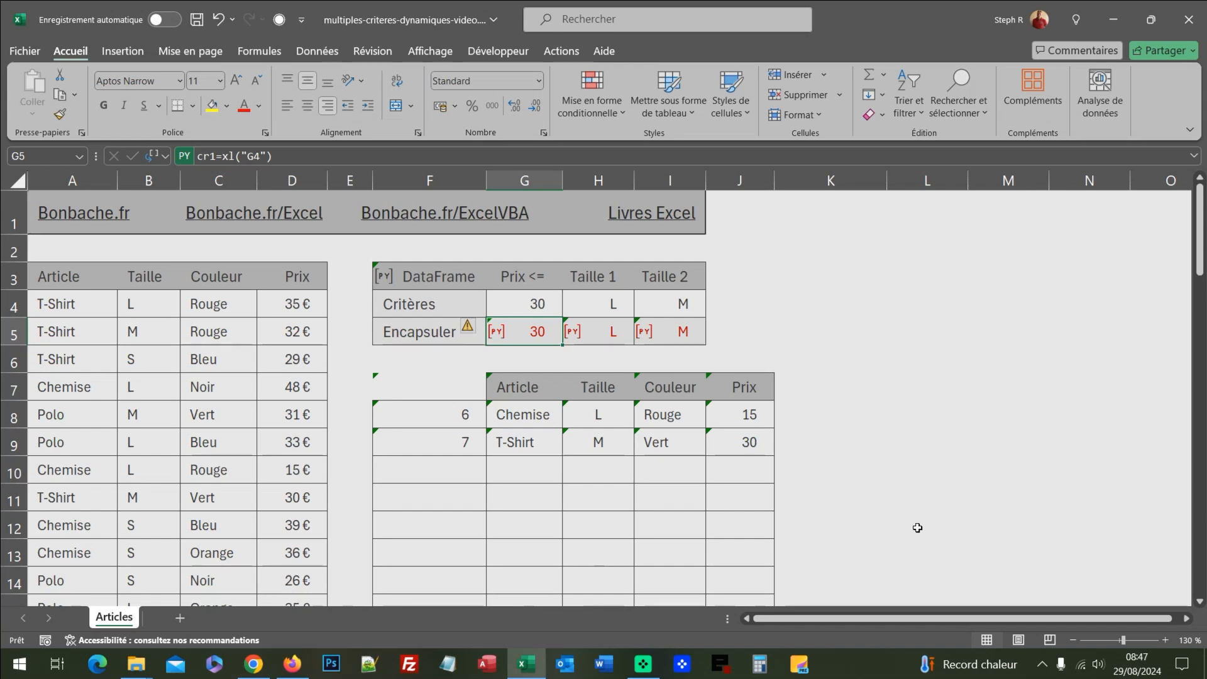
key("ctrl+z")
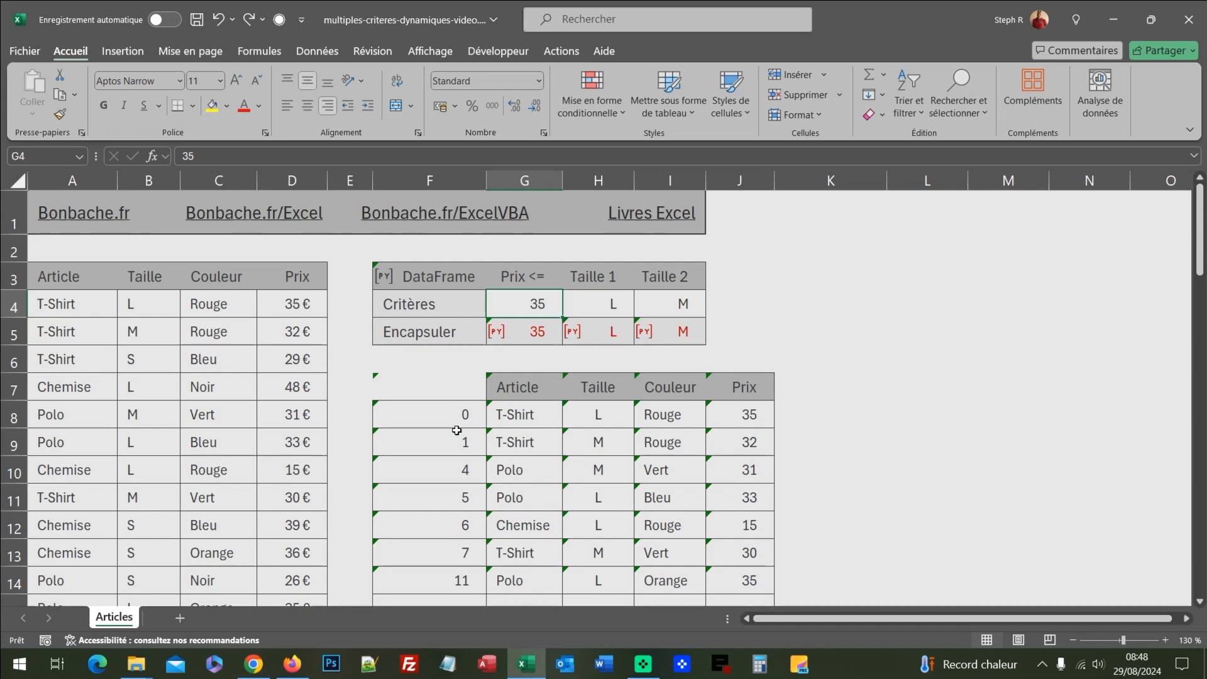
Append .sort_values("Prix") to the Python query in F7 to sort the extracted articles by price, and run it
left_click(421, 382)
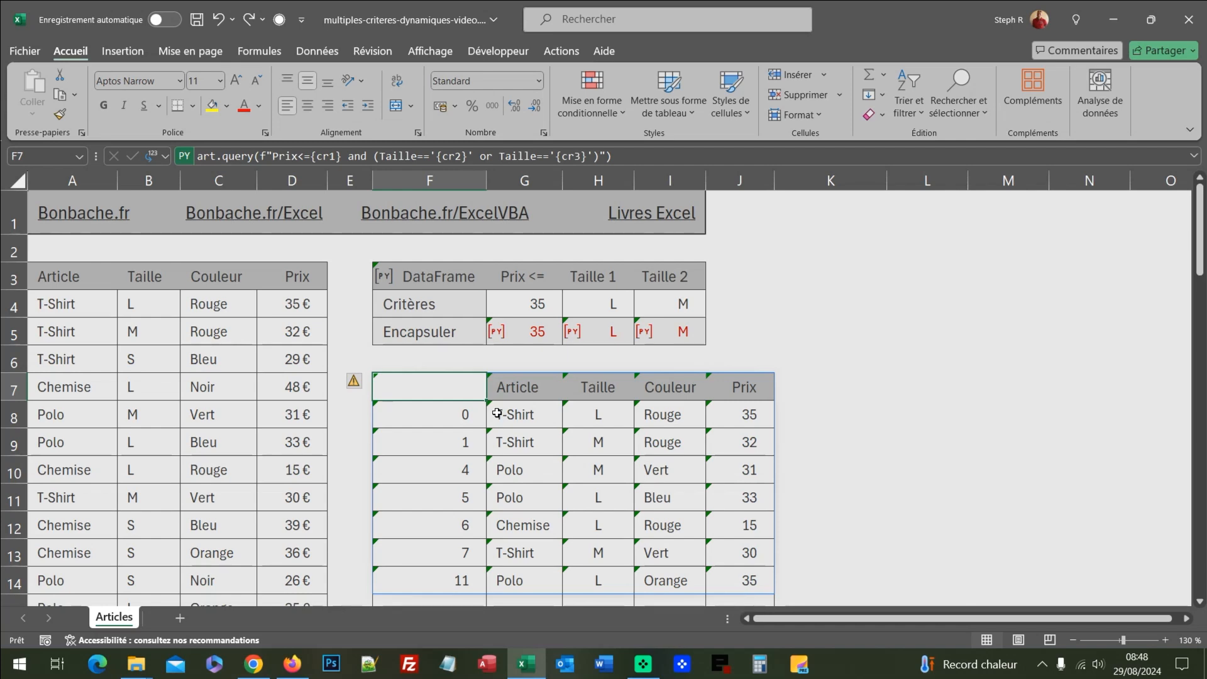
left_click(665, 152)
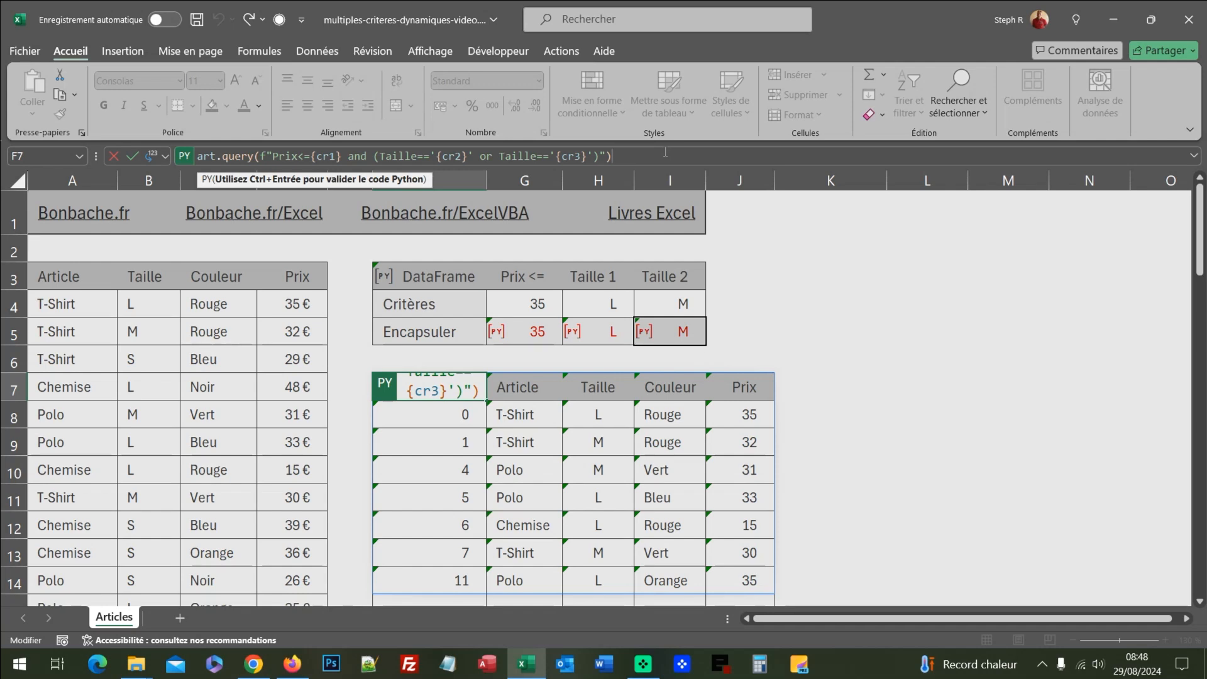
type(".")
type("sort")
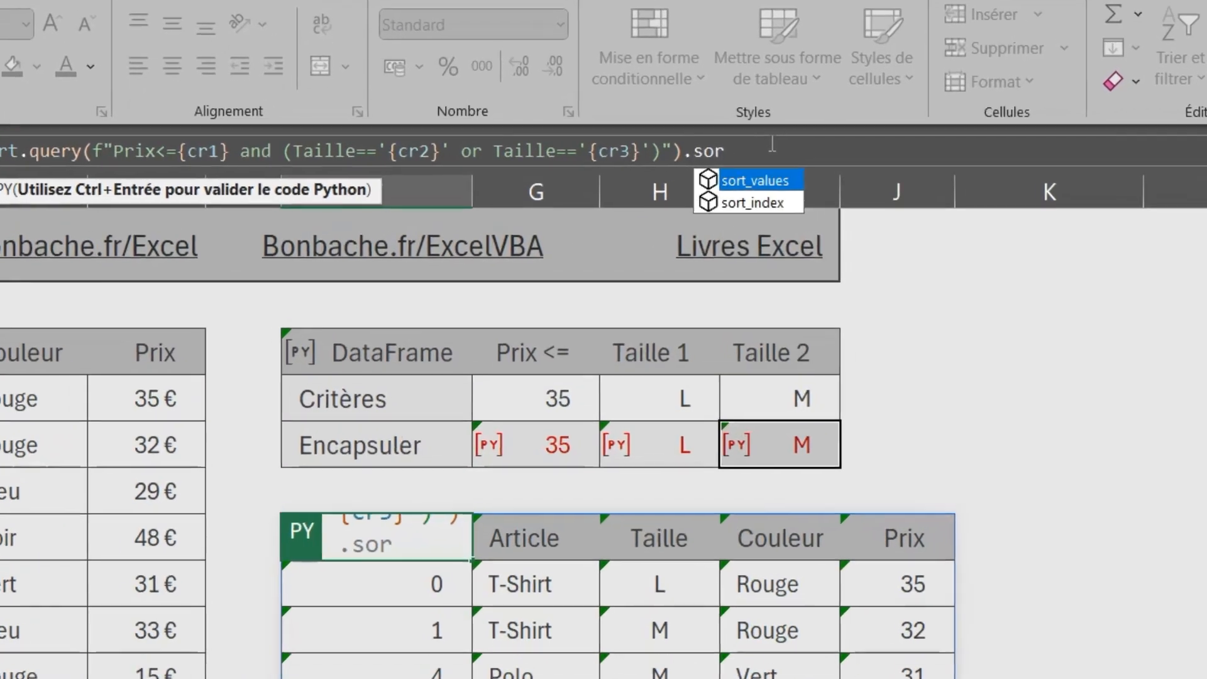
type("_val")
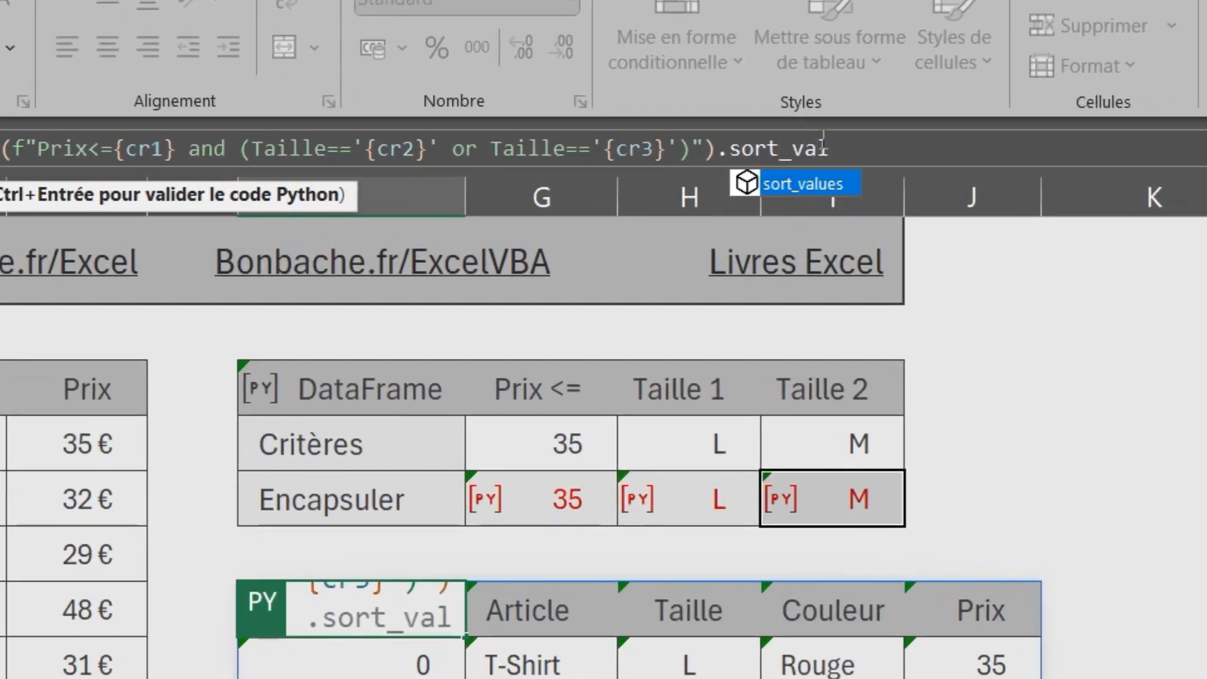
type("ues(")
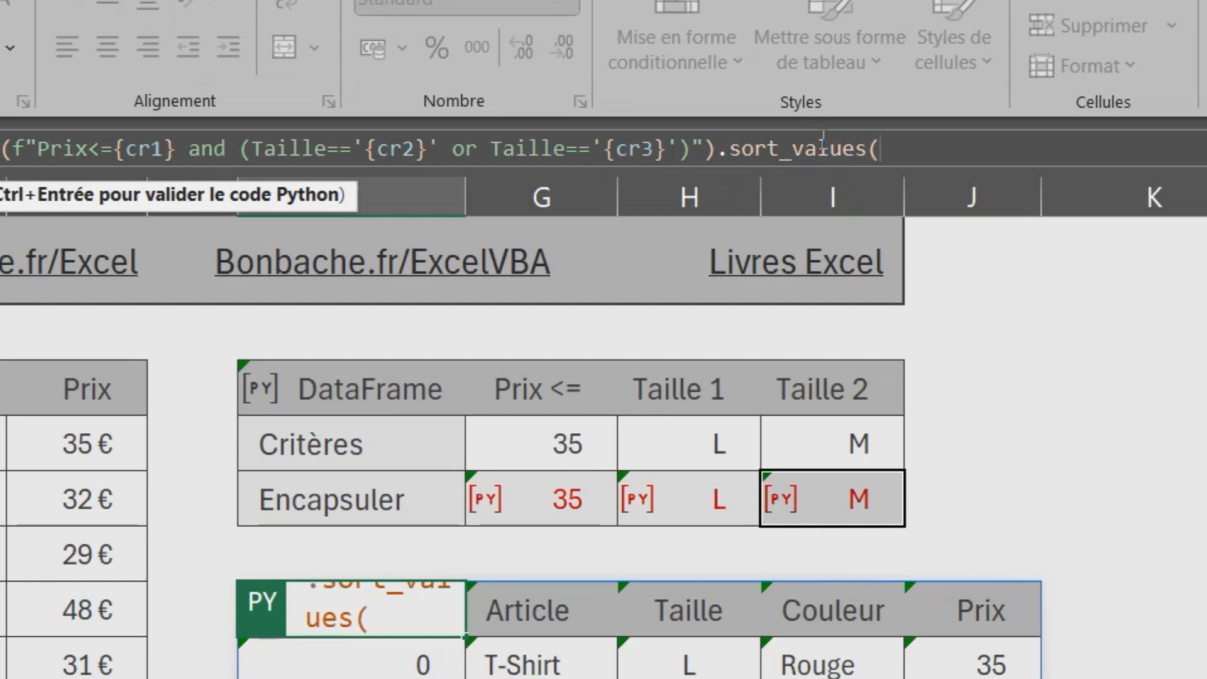
type("\"Pri")
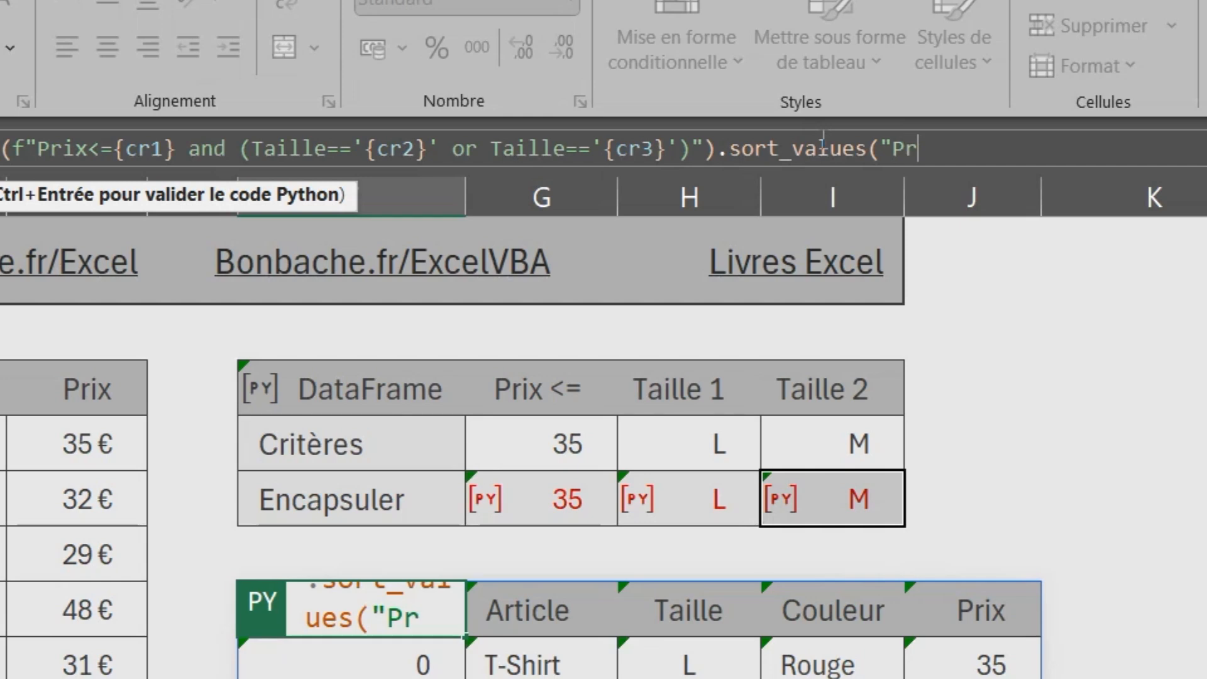
type("x\"")
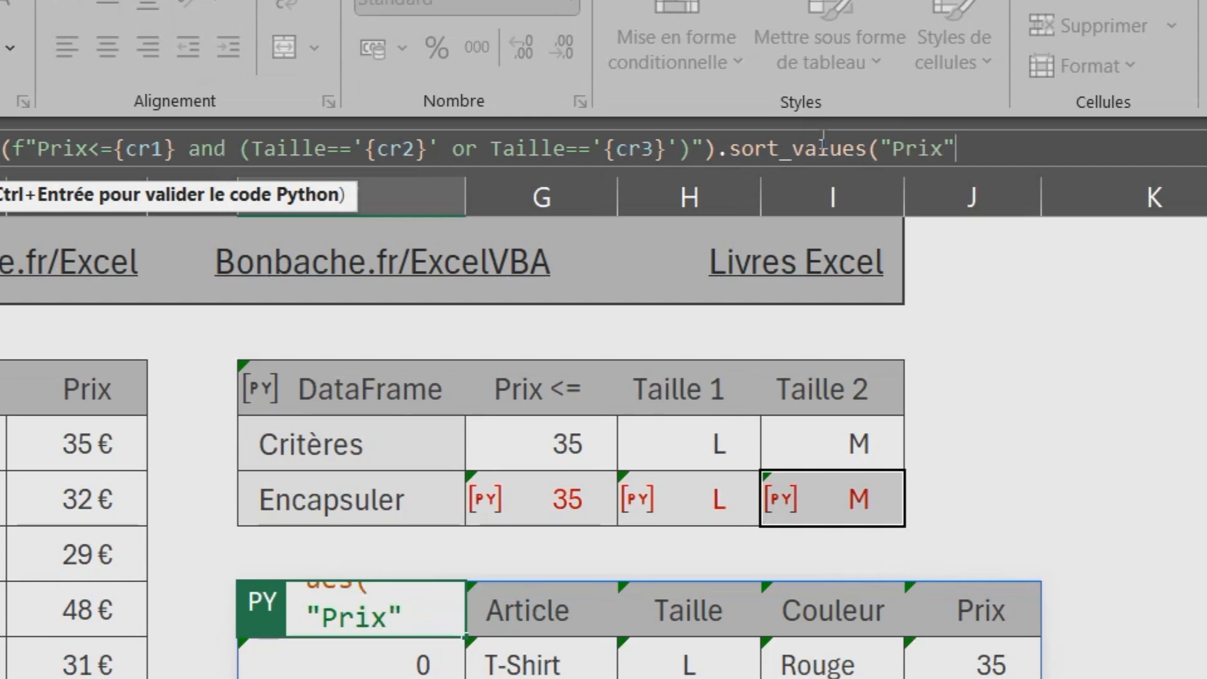
type(")")
key("ctrl+Return")
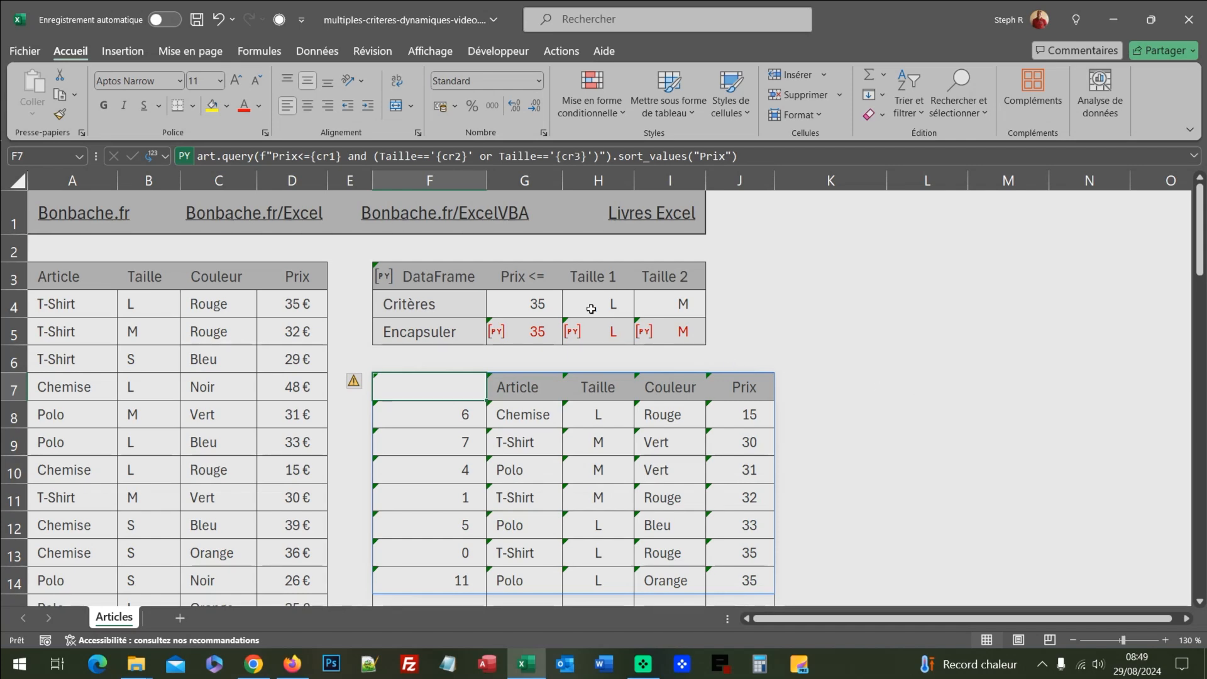
Set the maximum price criterion in G4 to 40 and the Taille 1 criterion in H4 to S
left_click(550, 304)
type("40")
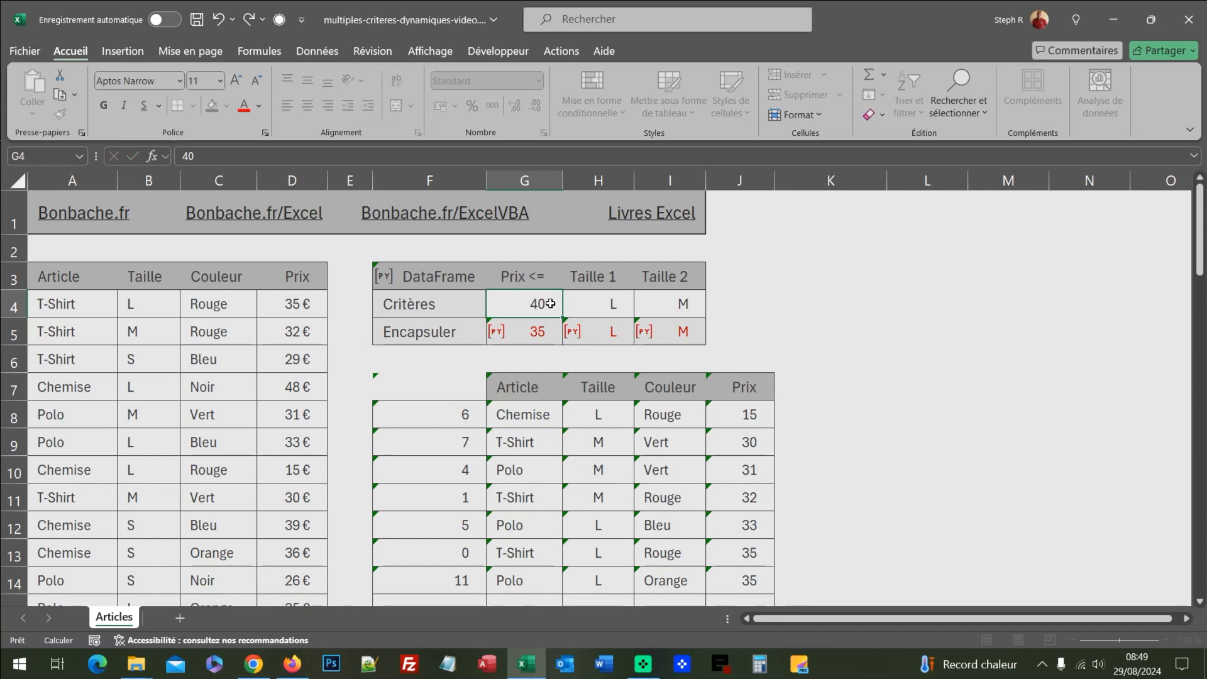
key("Return")
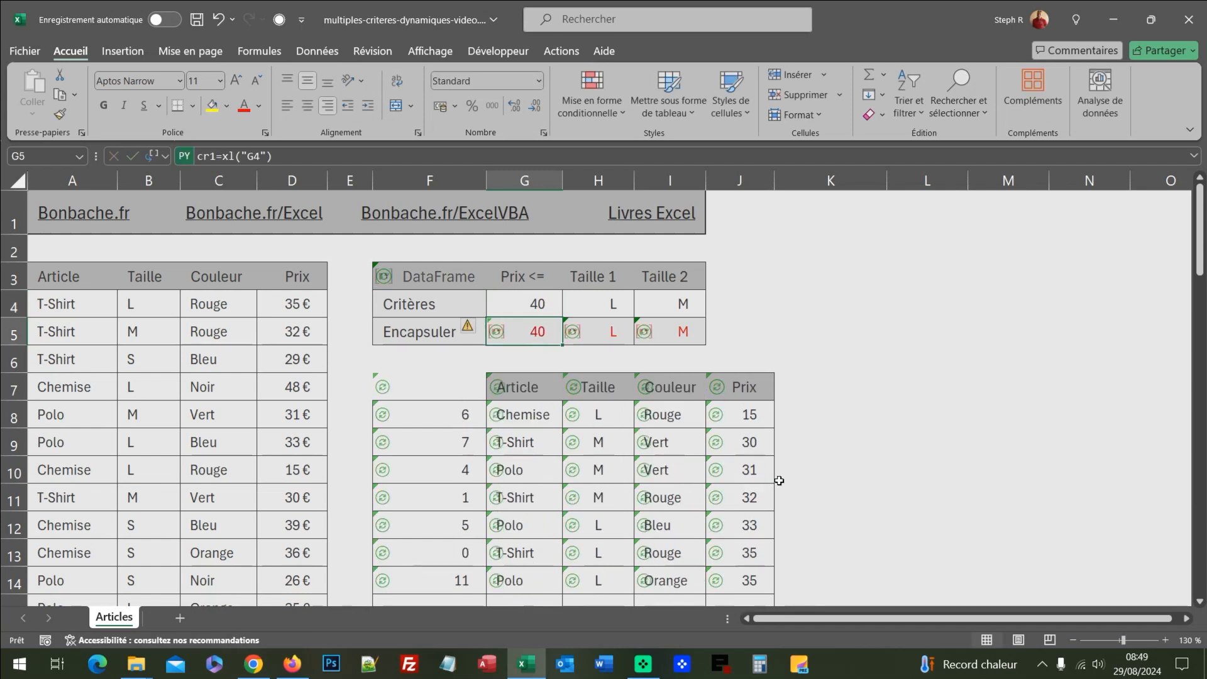
left_click(609, 303)
type("S")
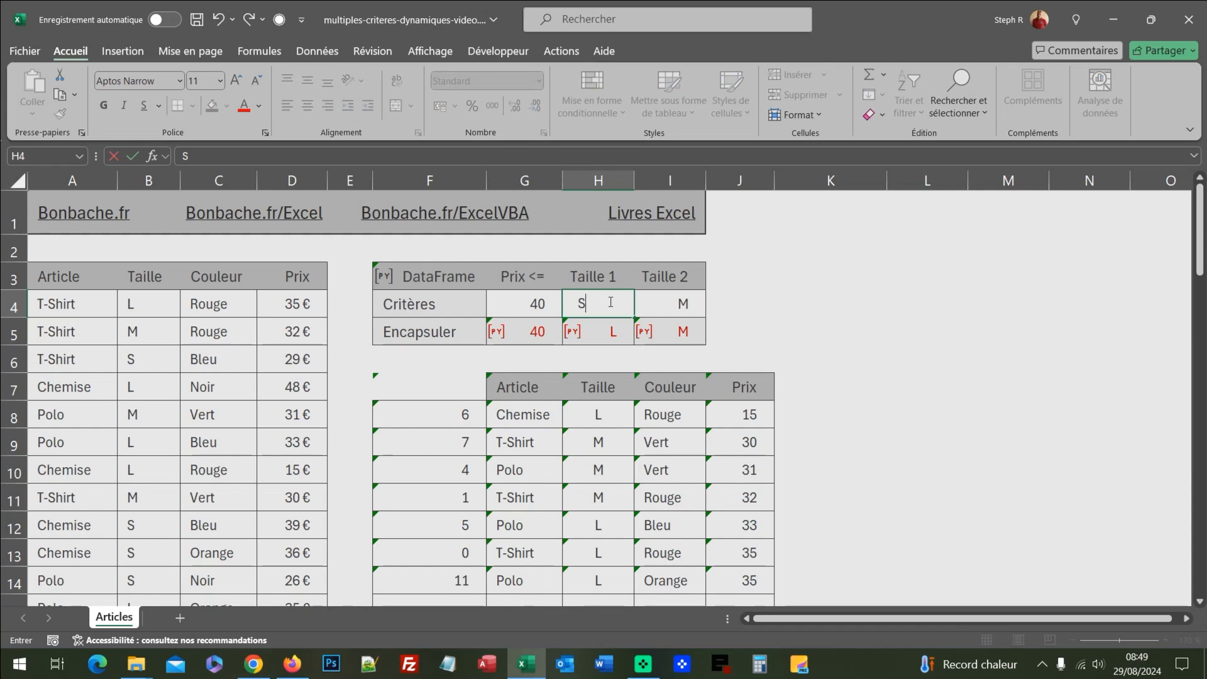
key("Return")
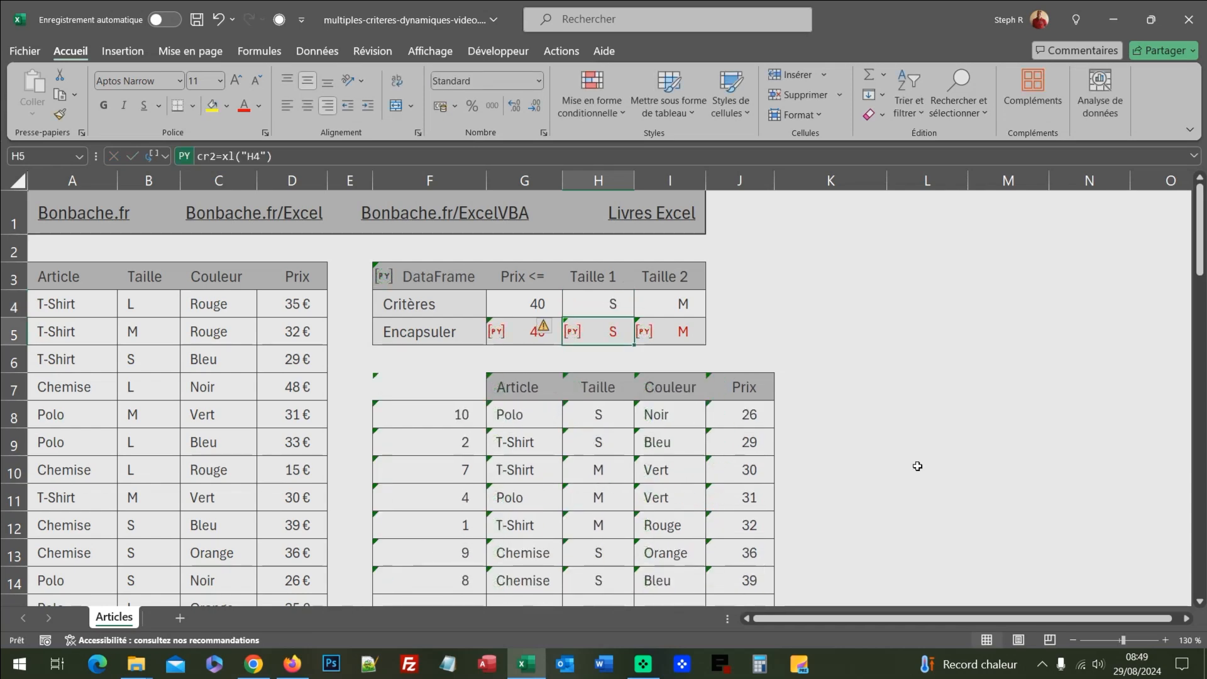